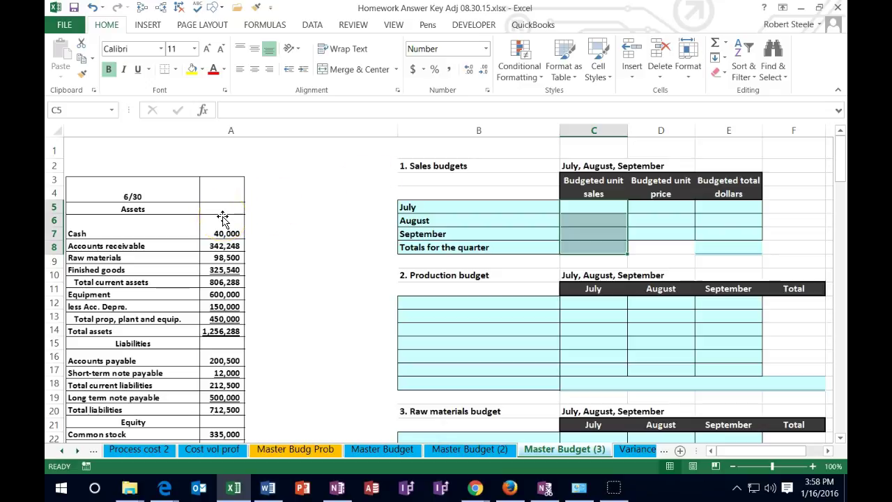
- Examine the June 30 balance sheet, the monthly sales projections and the blank budget schedules
click(430, 221)
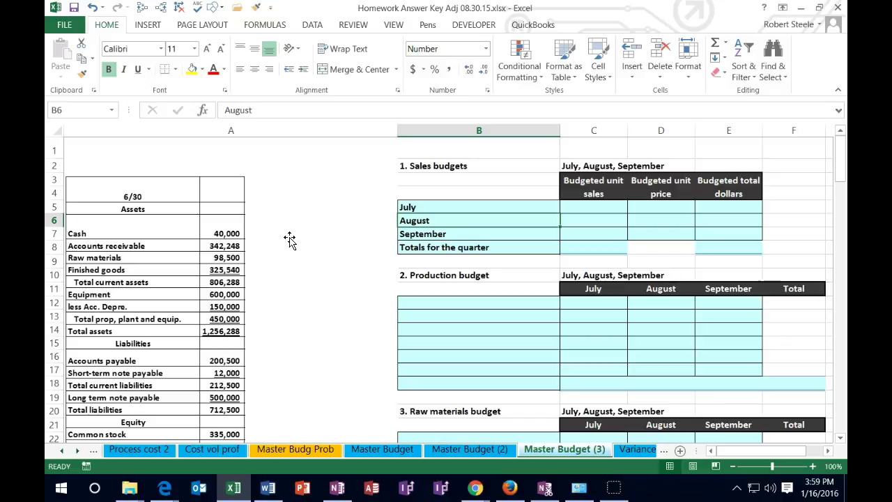
click(587, 165)
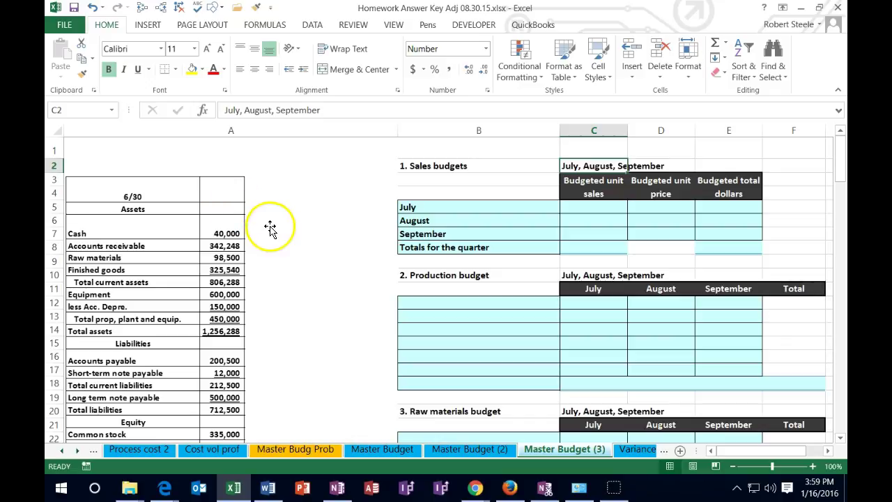
scroll(273, 225, down, 7)
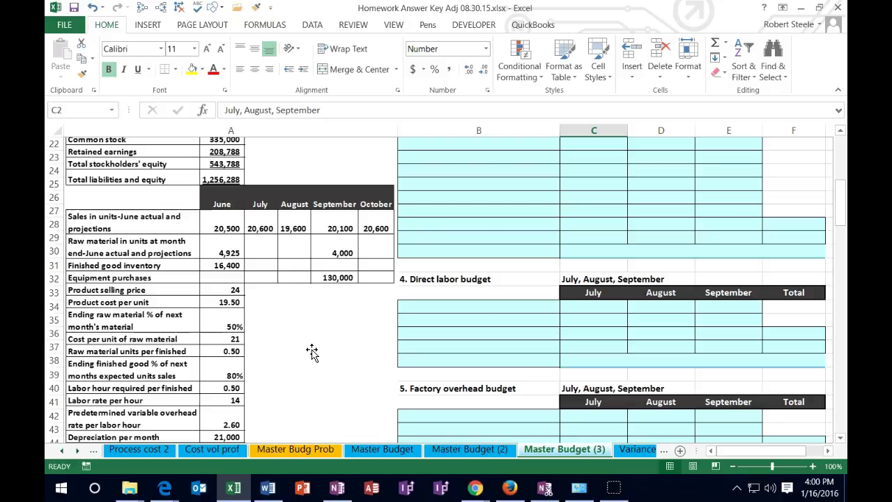
scroll(311, 352, up, 6)
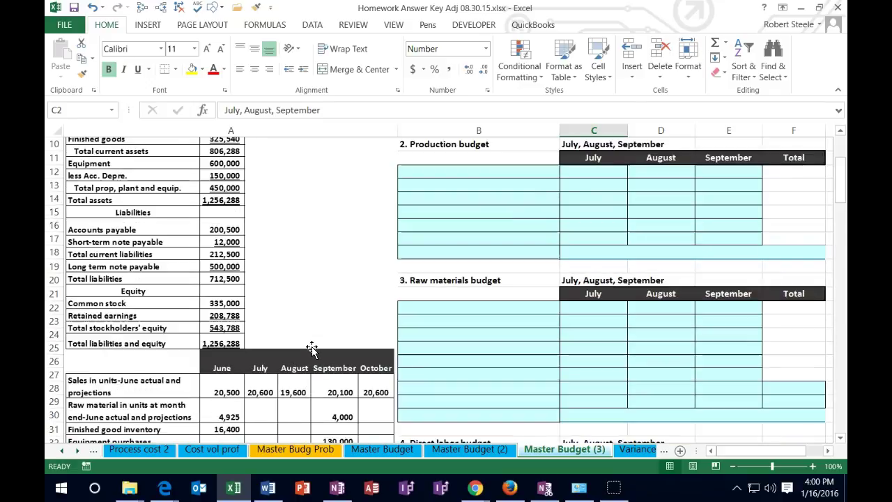
scroll(311, 350, up, 1)
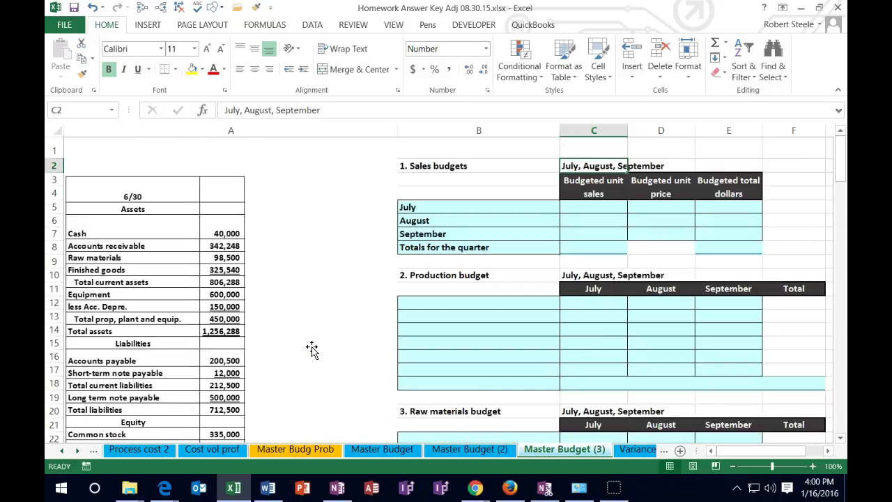
click(471, 166)
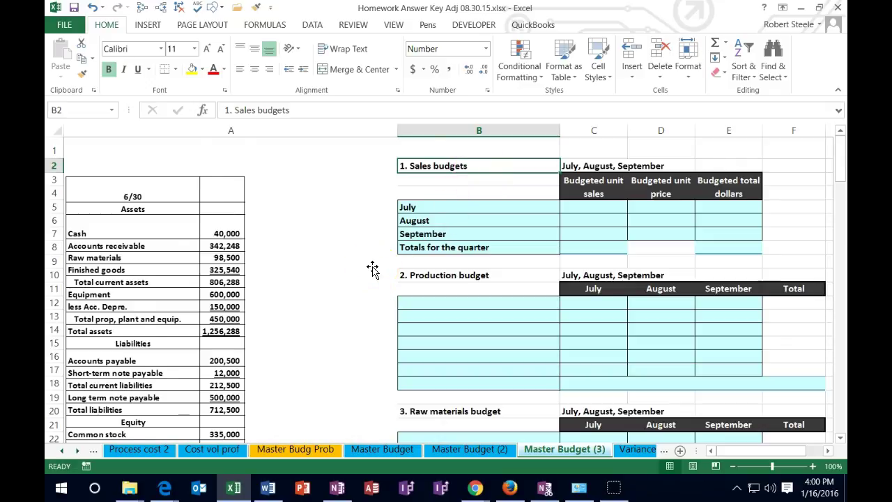
scroll(371, 267, down, 5)
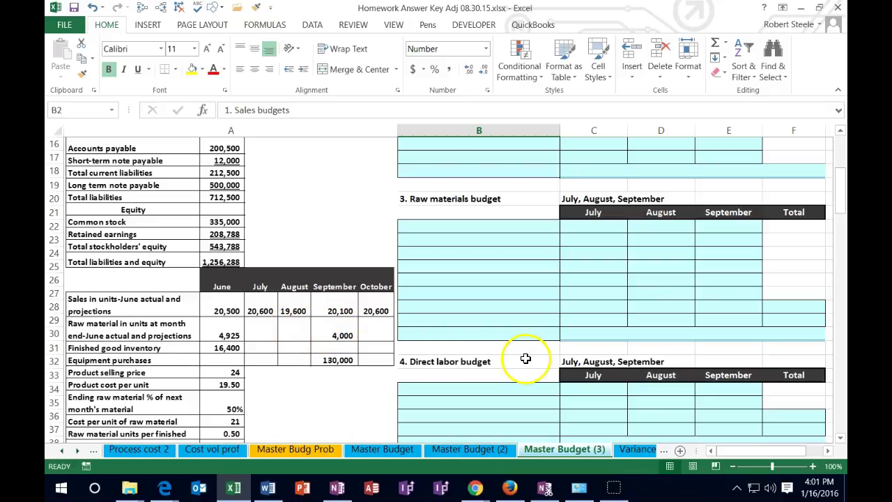
scroll(526, 358, up, 5)
- Enter the budgeted unit sales in C5:C7 as 20600 for July, 19600 for August and 20100 for September
click(601, 209)
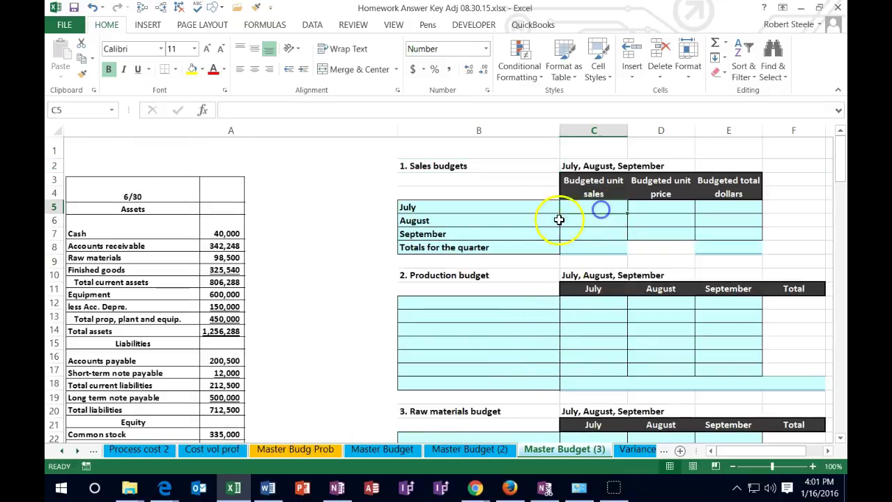
text(20600)
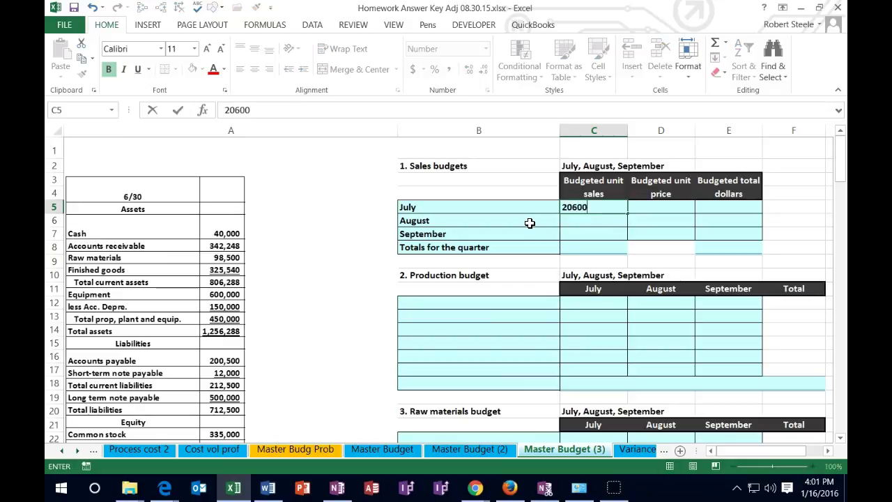
key(Return)
text(19600)
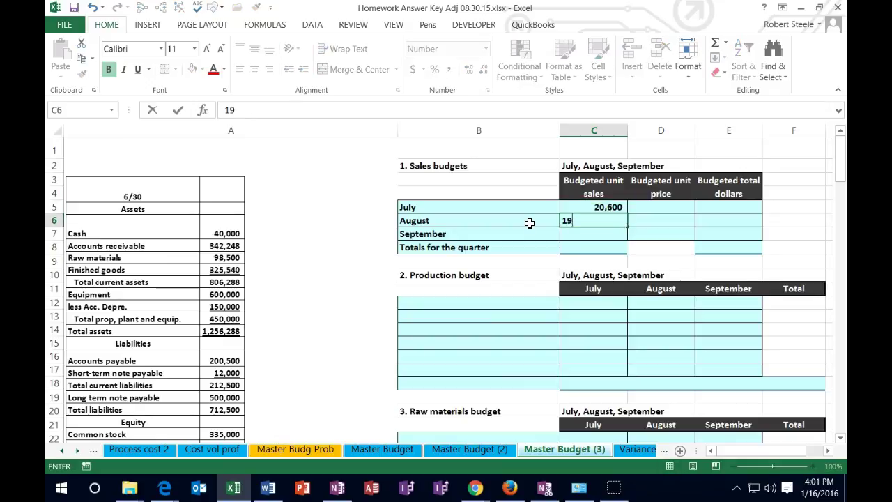
key(Return)
text(20100)
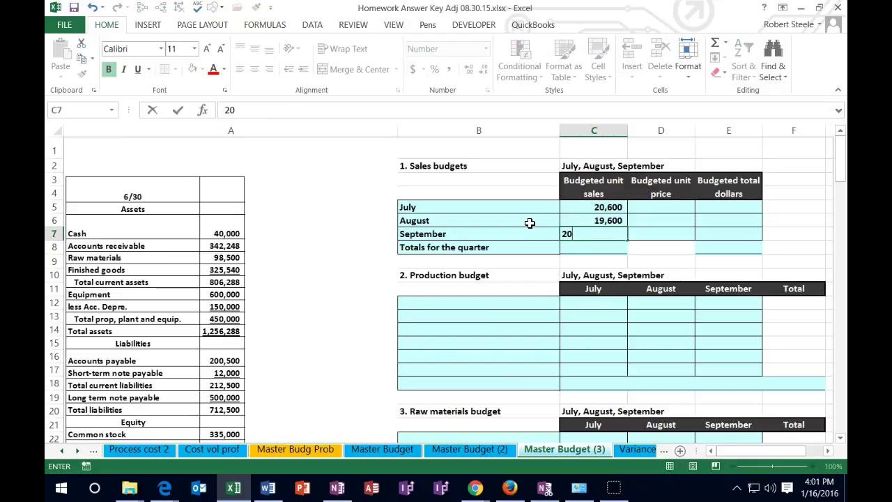
key(Return)
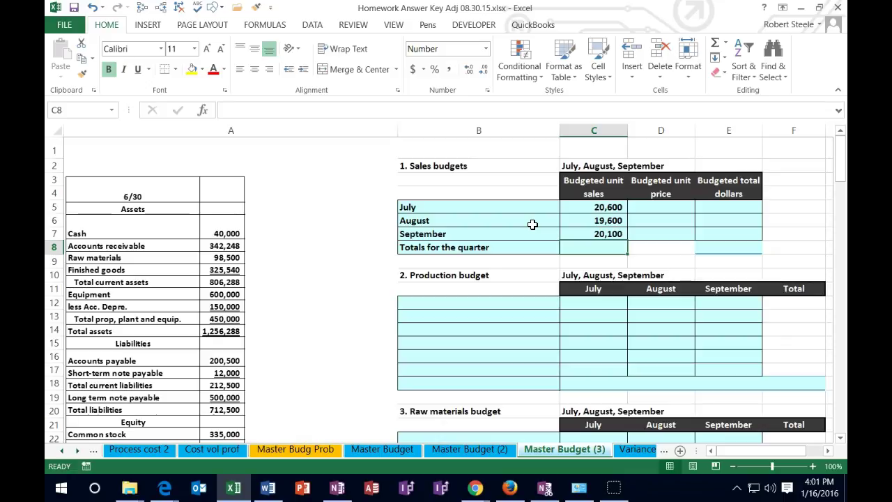
- Total the quarter's budgeted unit sales in C8 with a SUM of C5:C7
text(=sum)
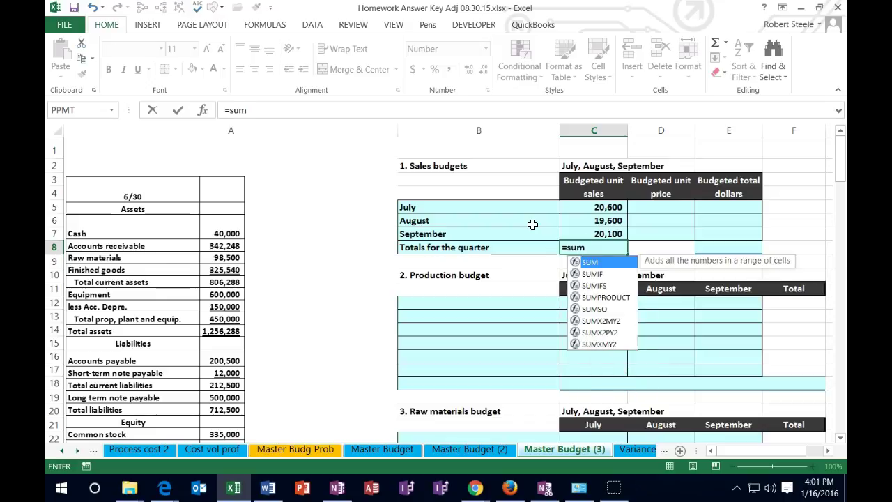
text(()
drag(596, 207, 601, 235)
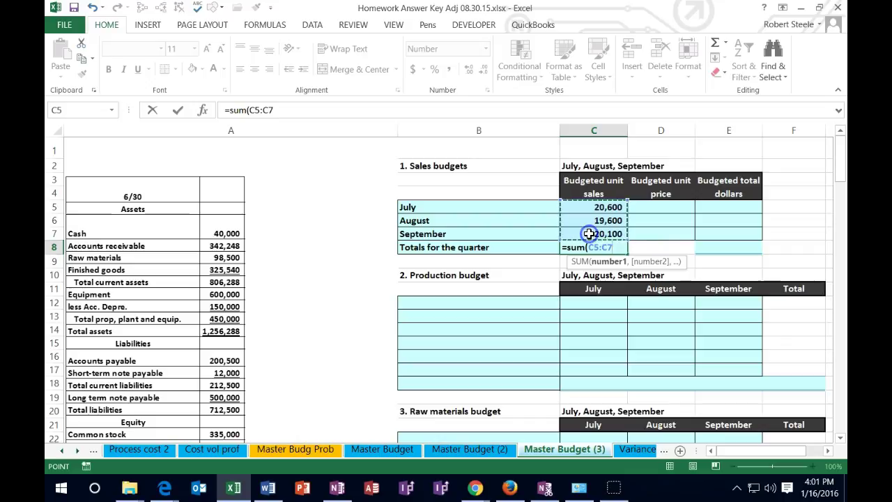
key(Return)
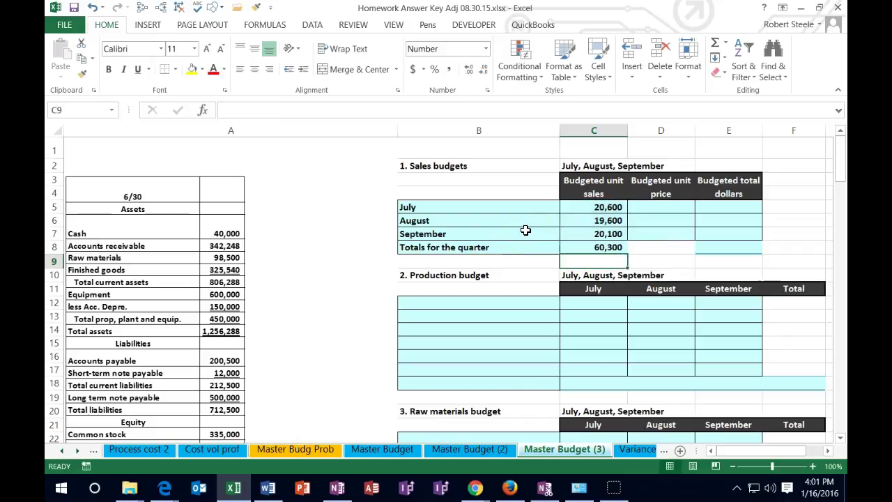
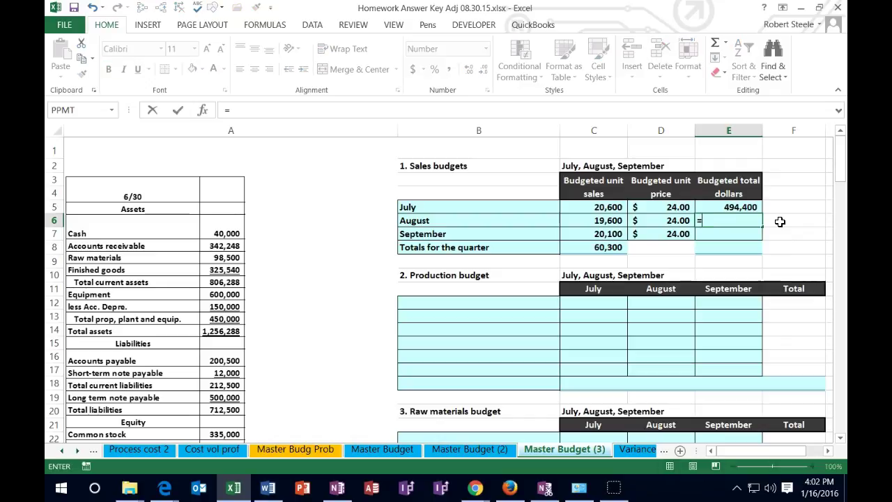
- Calculate August's budgeted total dollars in E6 with the formula =C6*D6
click(598, 220)
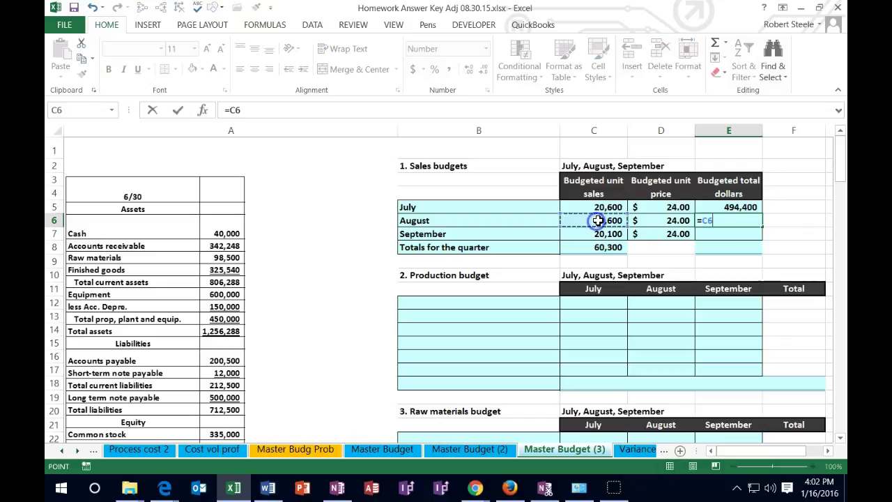
text(*)
click(649, 220)
key(Return)
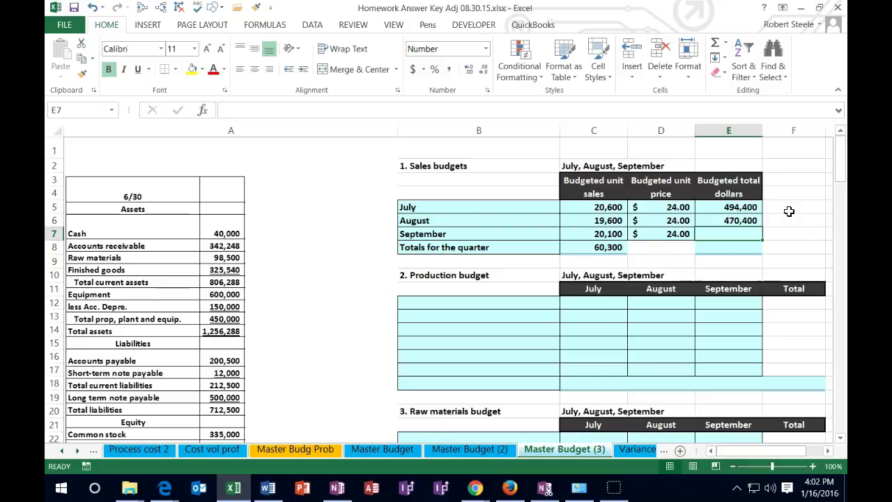
- Calculate September's budgeted total dollars in E7 with the formula =C7*D7
text(=)
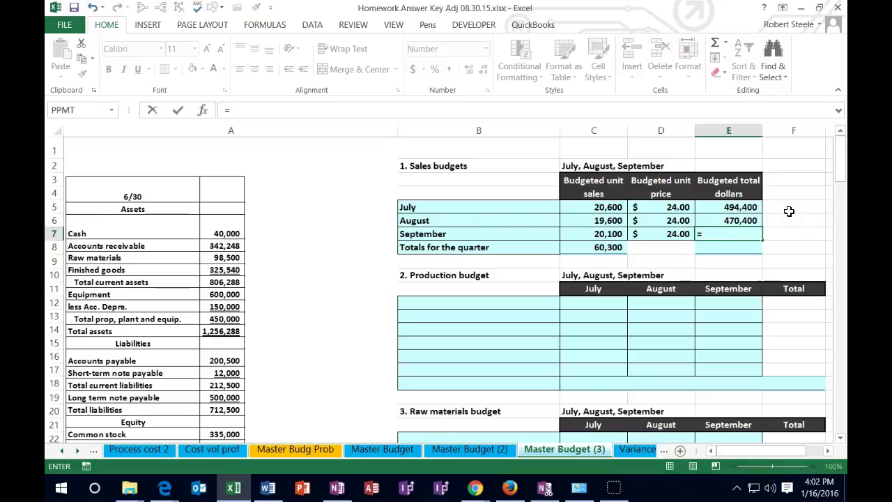
click(608, 235)
text(*)
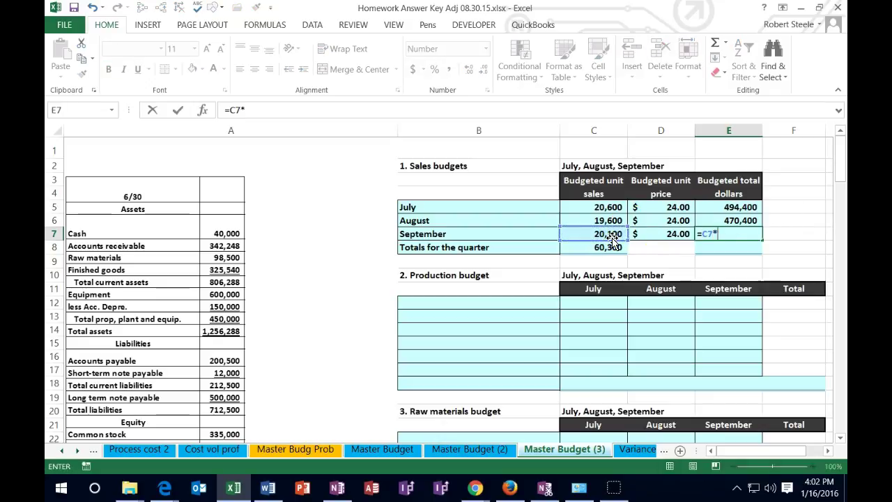
click(645, 234)
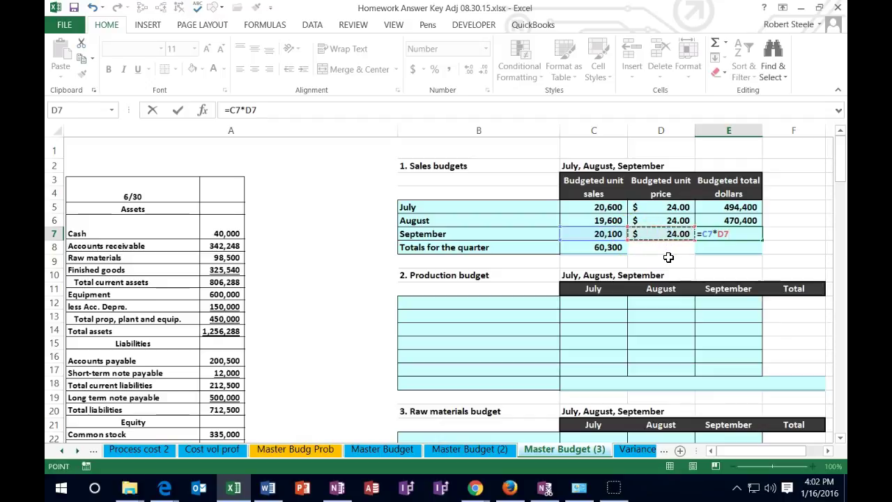
key(Return)
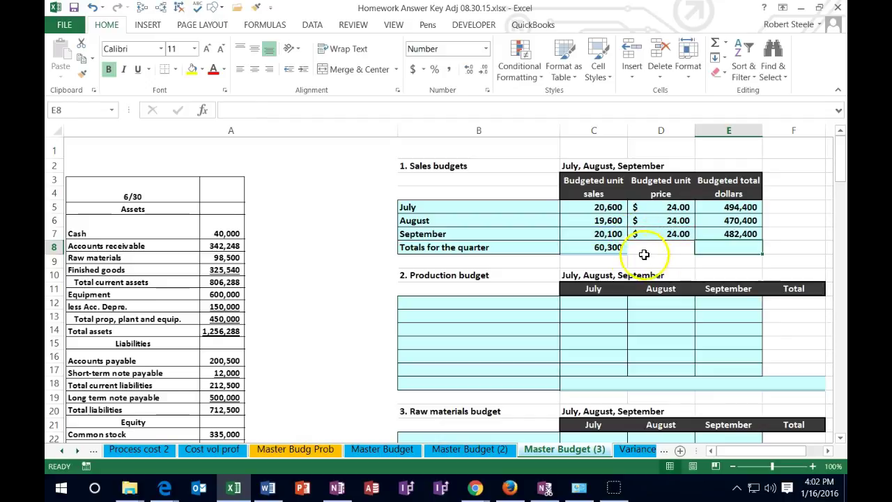
- Total the quarter's budgeted dollars in E8 with a SUM of E5:E7
click(607, 248)
click(729, 250)
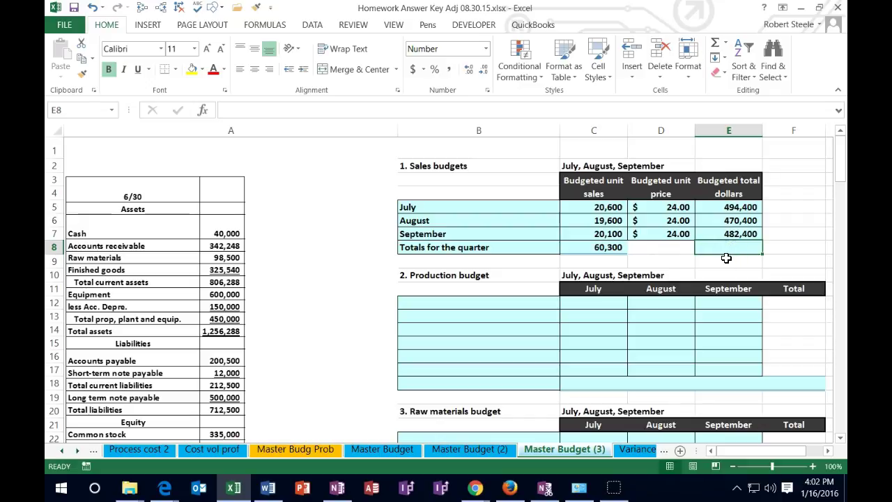
text(=sum()
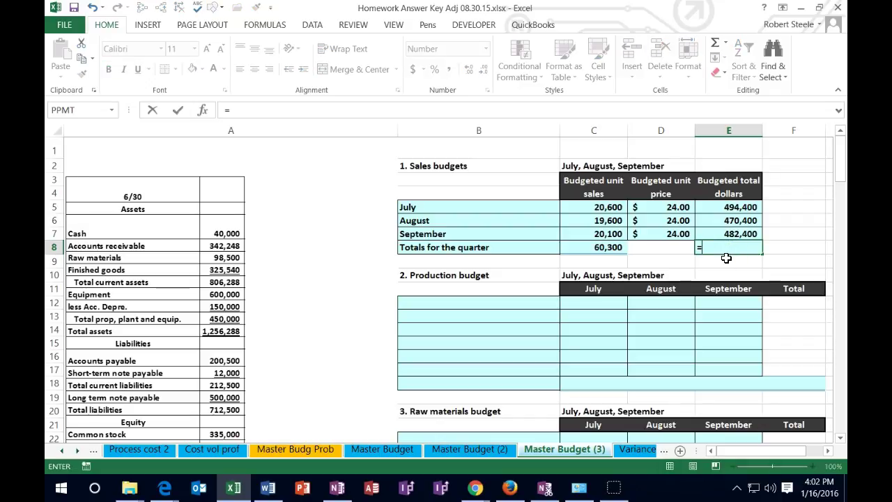
key(Up)
key(shift+Up)
key(shift+Up)
key(Return)
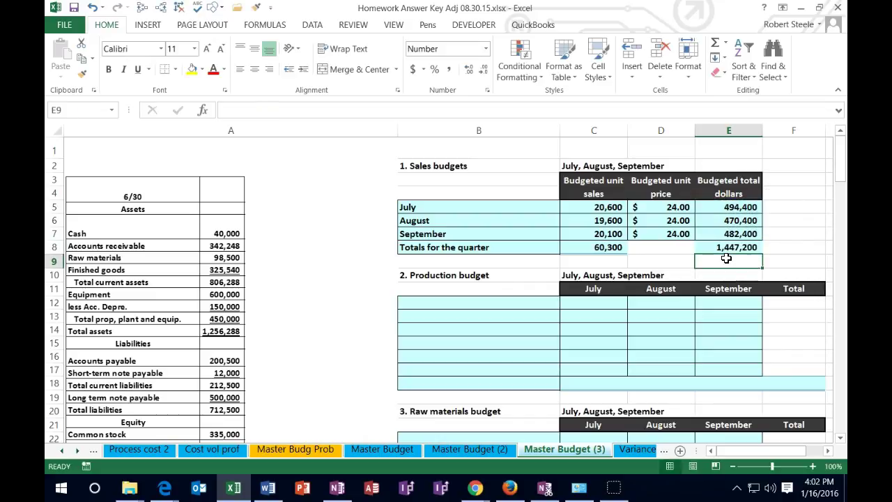
- Copy the accounting format of July's unit price in D5 to the budgeted total dollars in E5:E8
click(616, 247)
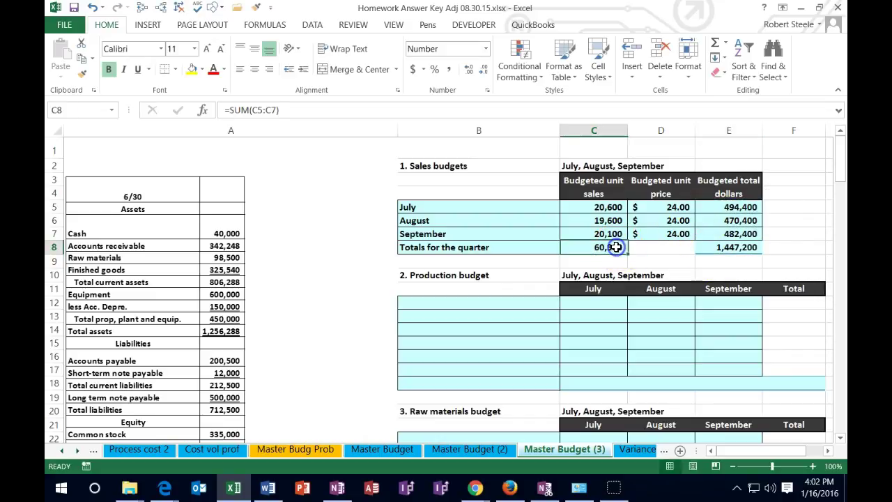
click(655, 208)
click(88, 75)
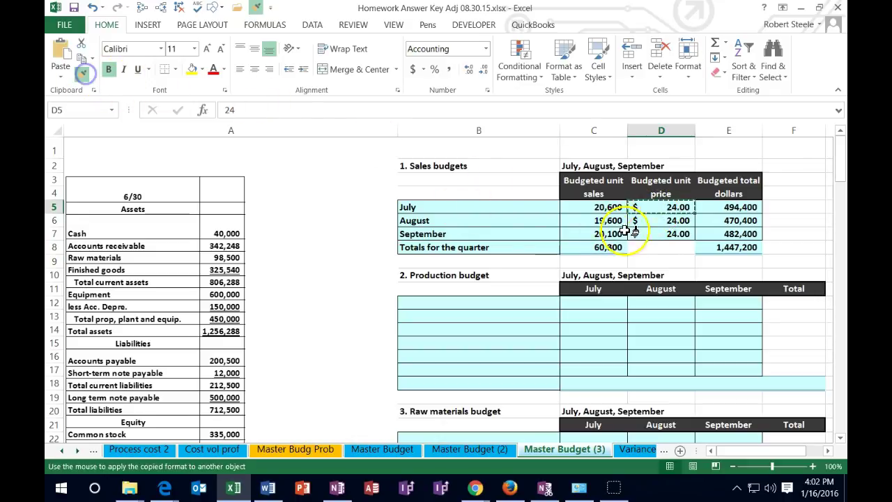
drag(728, 207, 729, 246)
click(683, 248)
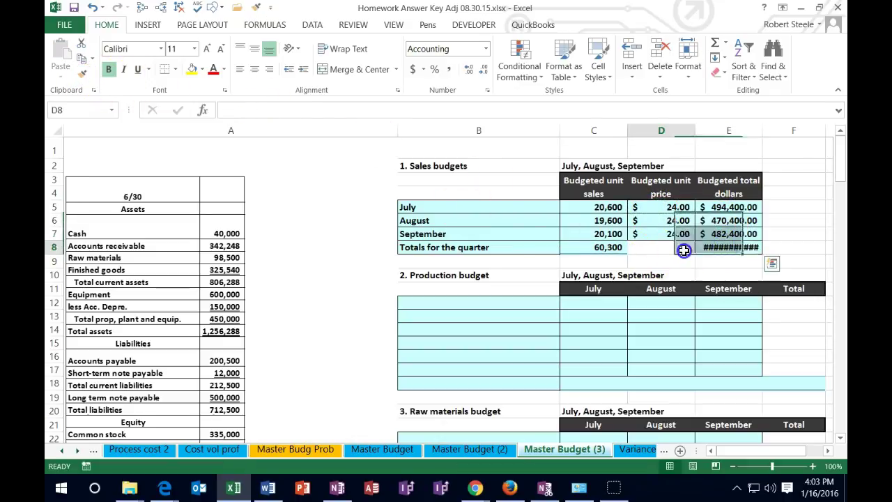
- Remove all decimal places from the budgeted total dollars in E5:E8
drag(729, 209, 728, 247)
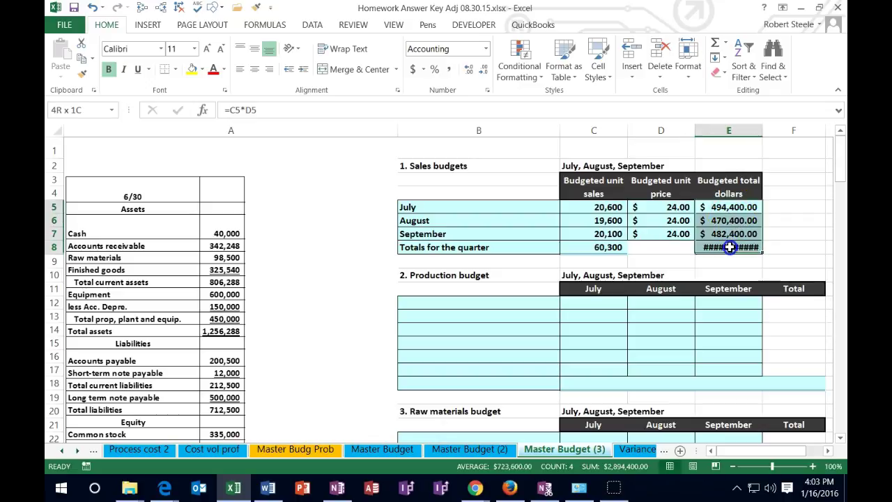
click(468, 73)
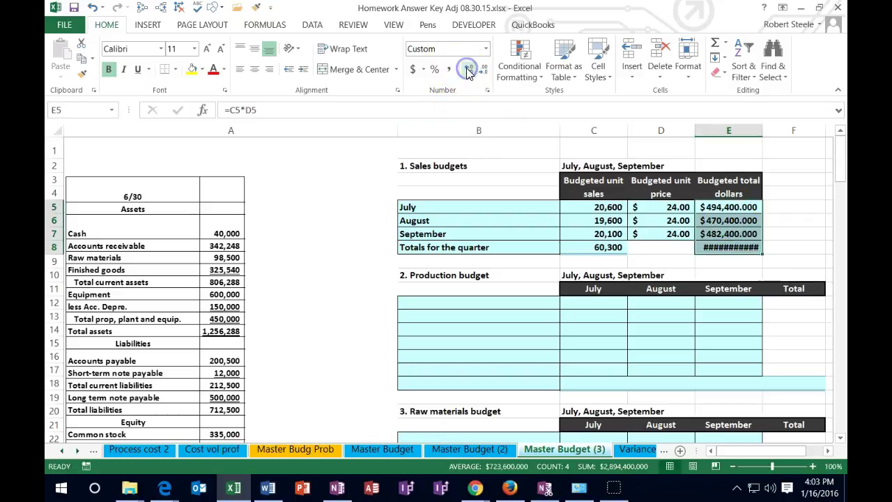
click(481, 74)
click(481, 74)
click(481, 74)
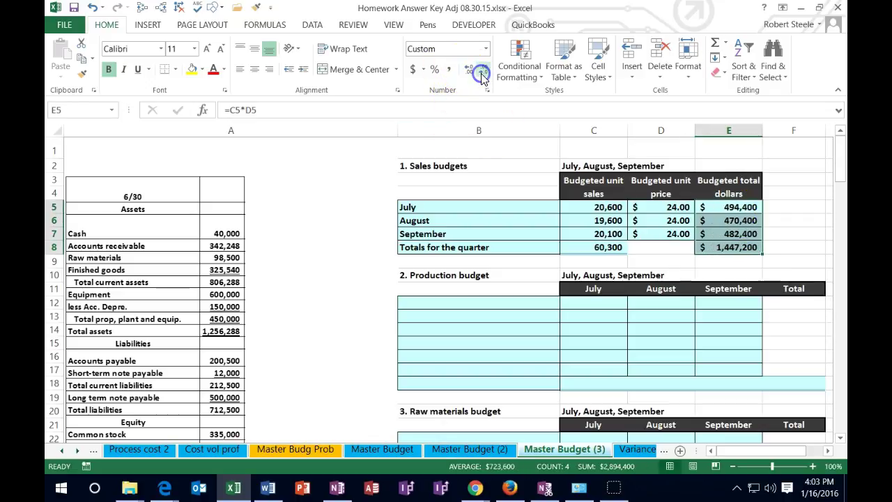
click(715, 247)
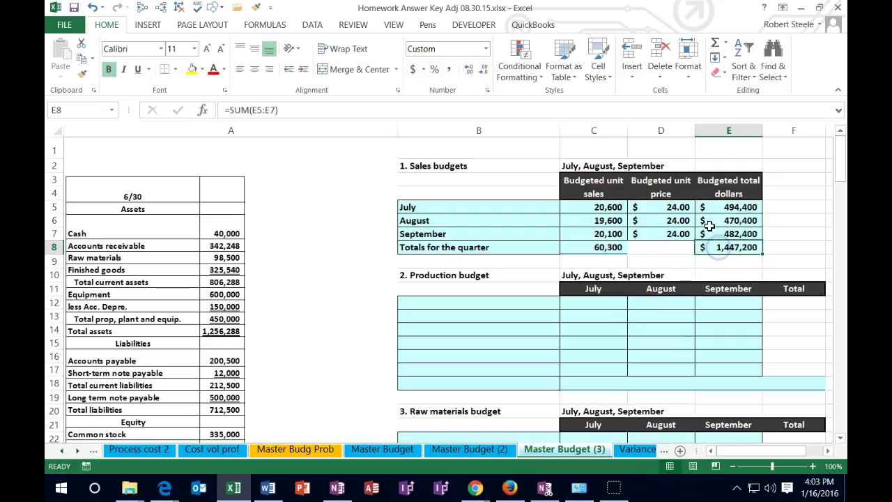
click(596, 68)
click(766, 194)
click(659, 220)
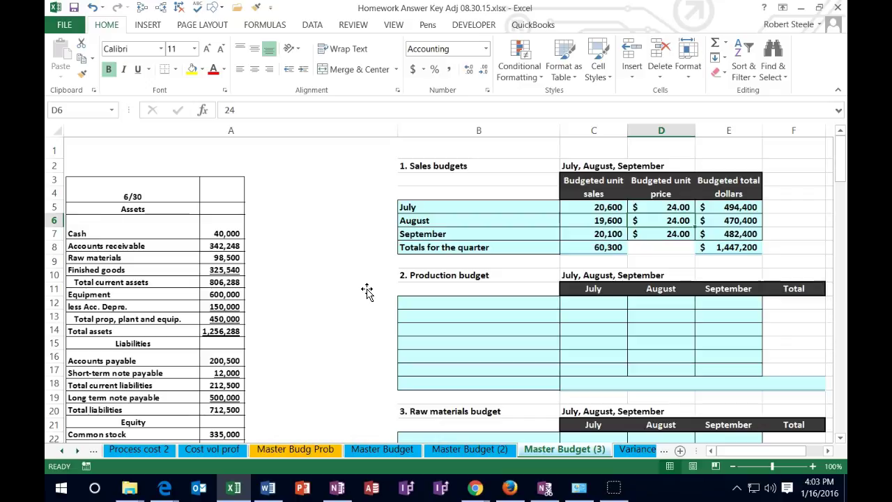
click(573, 251)
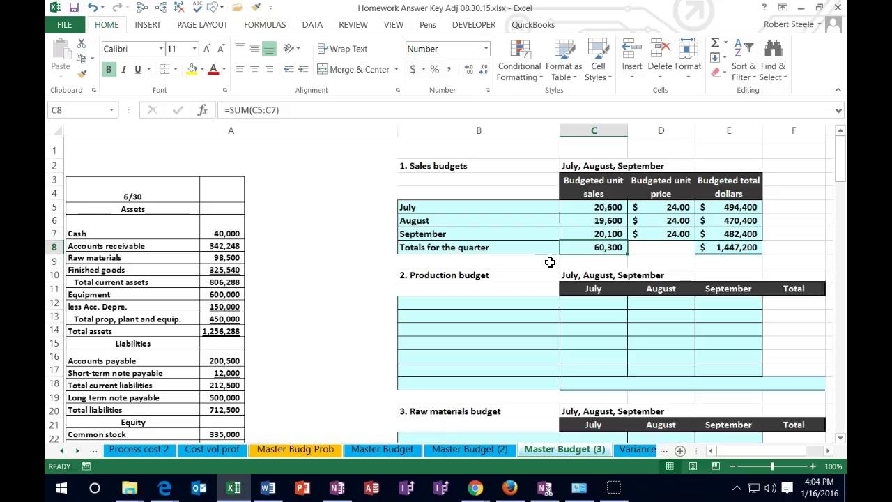
- Label the first production budget row in B12 "Budgeted units sales for each month"
click(408, 302)
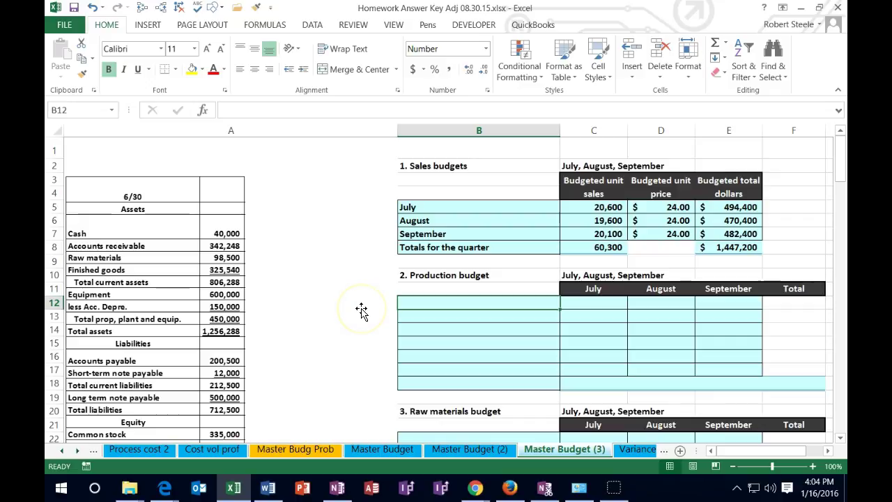
text(Budgeted units sales for each month)
key(Tab)
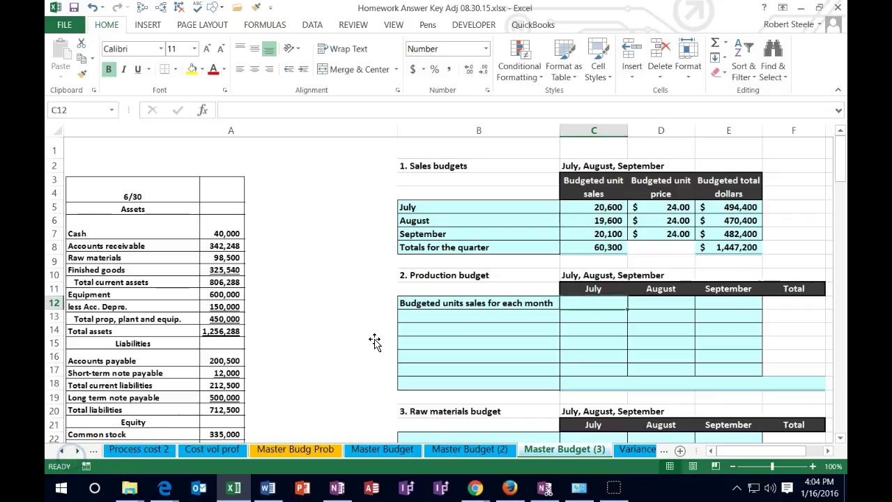
- Link July's budgeted unit sales in C12 to the sales budget with the formula =C5
text(=)
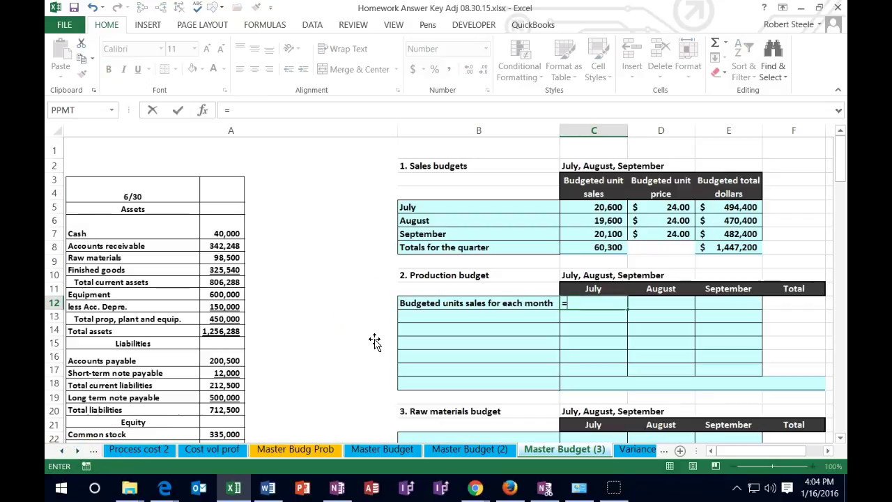
click(583, 208)
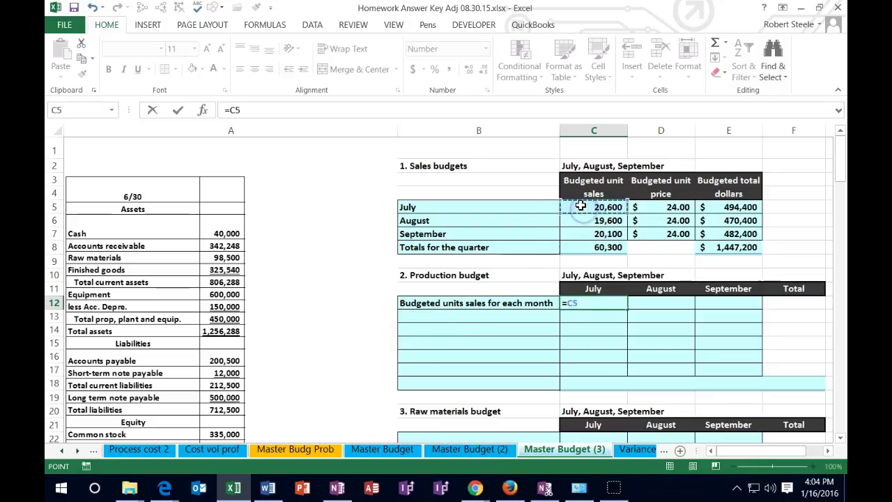
key(Return)
key(Right)
key(Up)
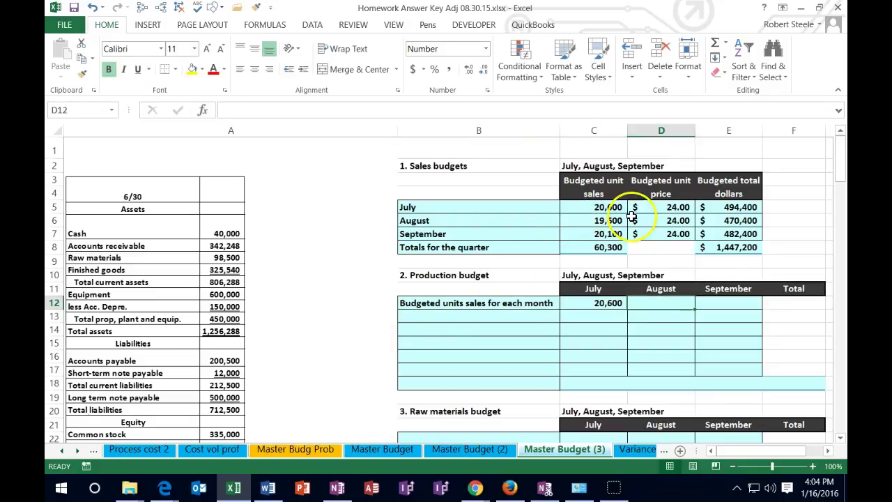
- Link the production budget's August and September unit sales to the sales budget with =C6 in D12 and =C7 in E12
text(=)
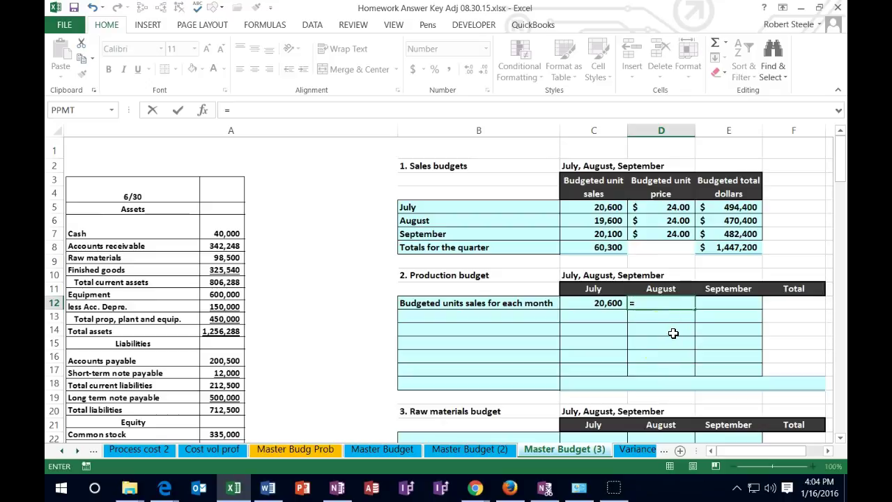
click(614, 219)
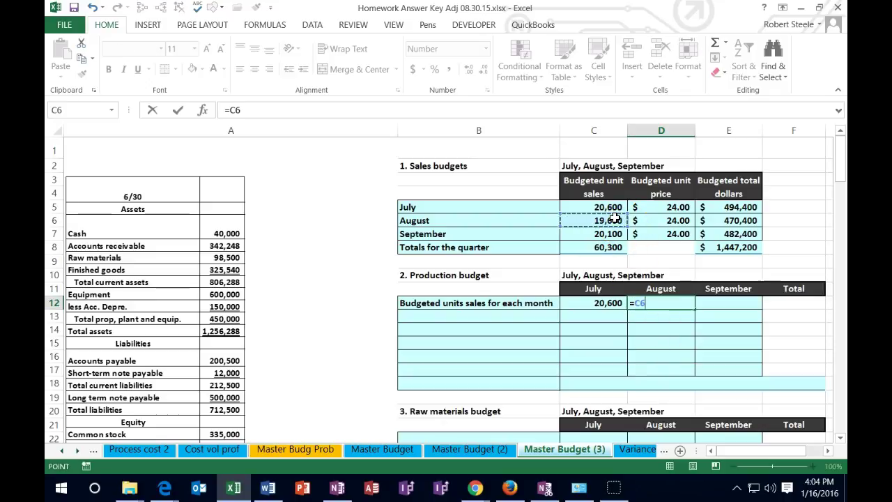
key(Tab)
text(=)
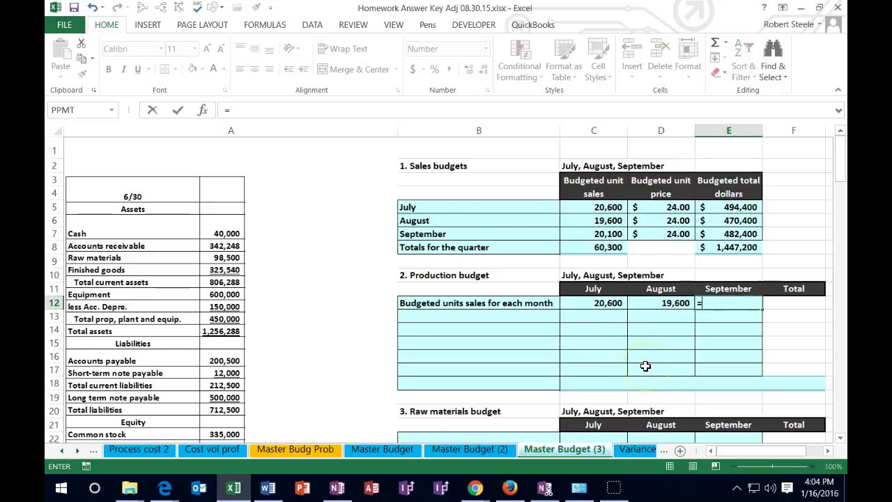
click(618, 234)
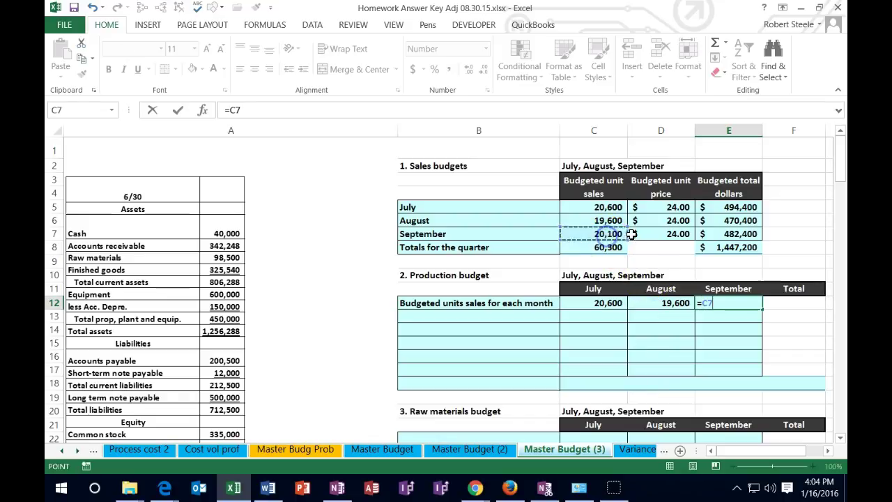
key(Return)
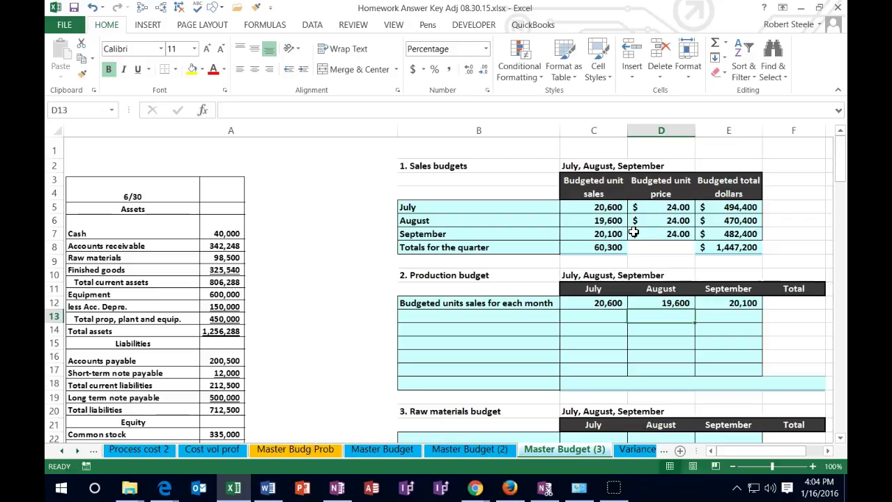
- Label the second production budget row in B13 "Next months' budgetes sales (units)"
click(611, 208)
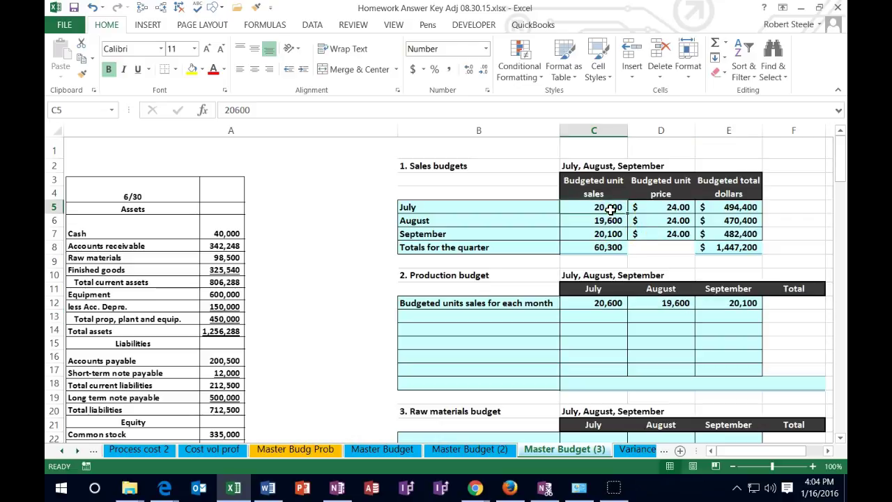
click(596, 302)
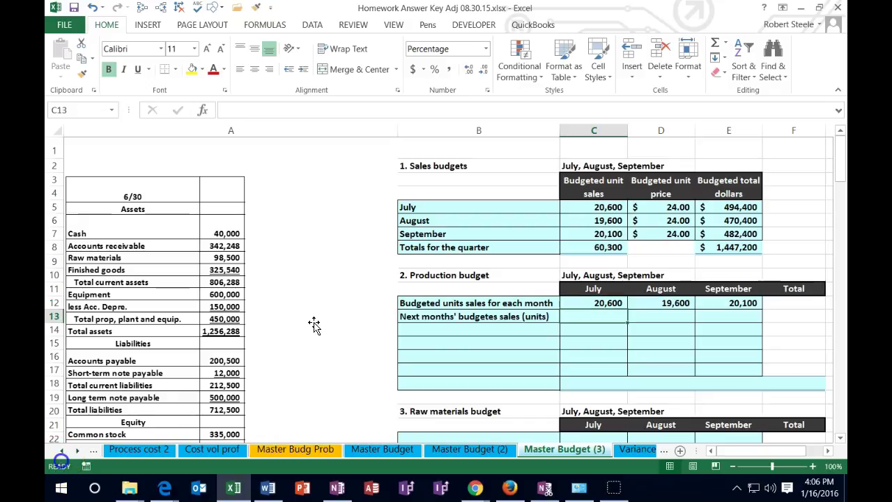
- Link July's next-month sales in C13 to August's unit sales with =C6 and format it as a number without decimals
scroll(314, 325, down, 1)
scroll(314, 325, down, 6)
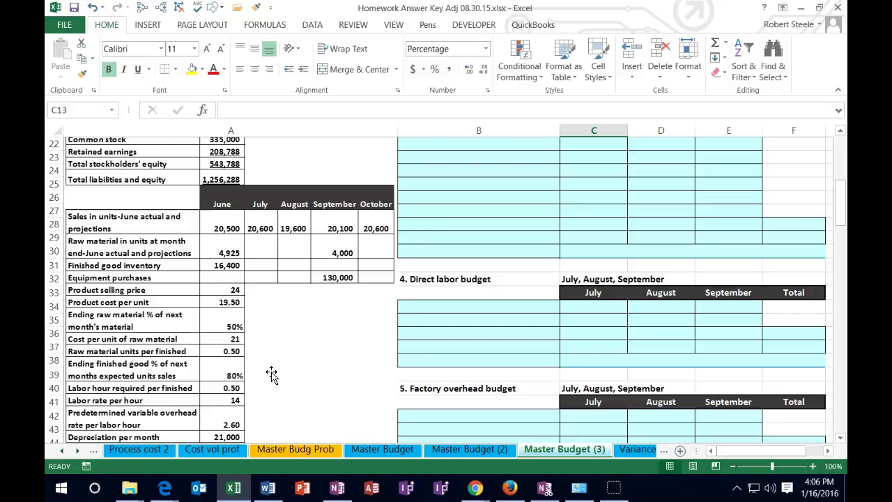
click(283, 374)
scroll(328, 378, up, 6)
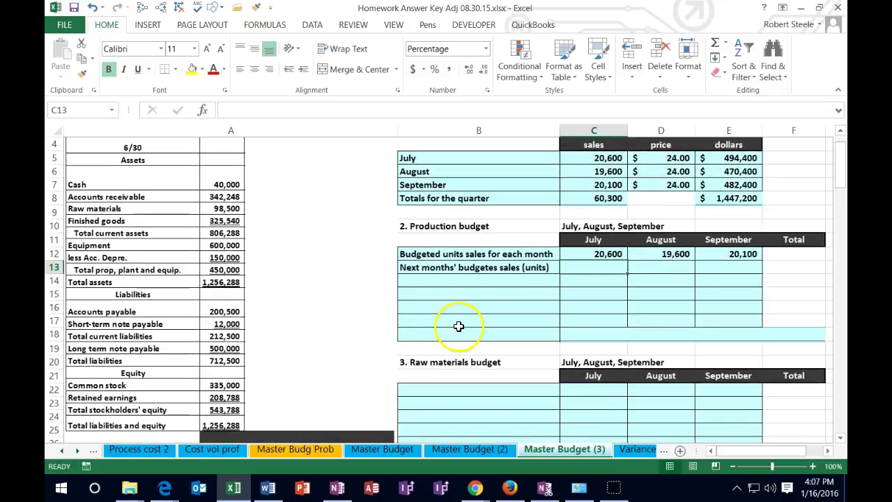
scroll(462, 332, up, 1)
click(593, 317)
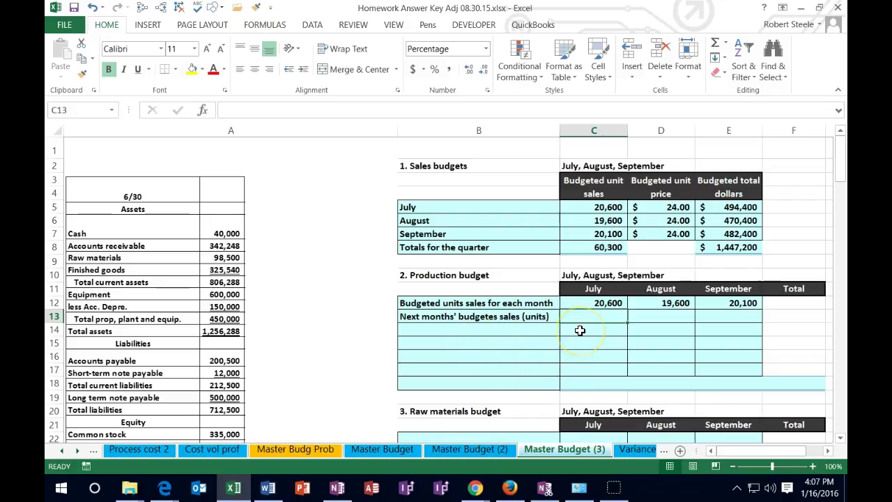
text(=)
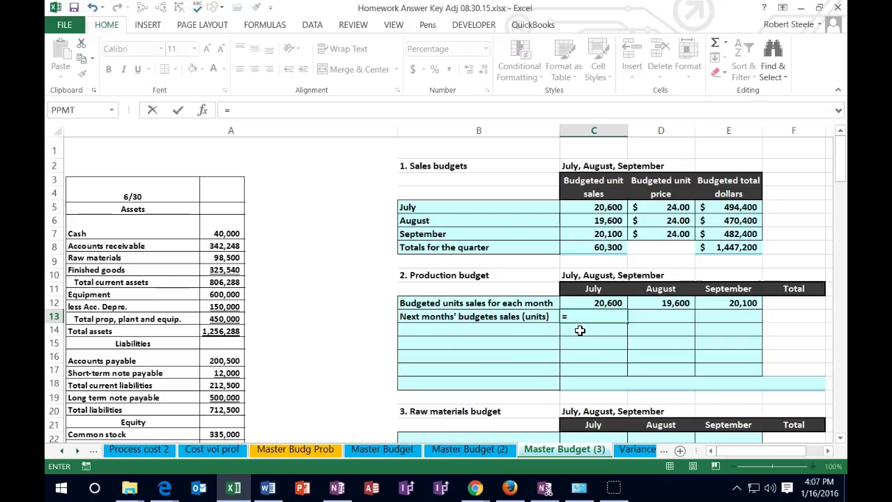
click(598, 220)
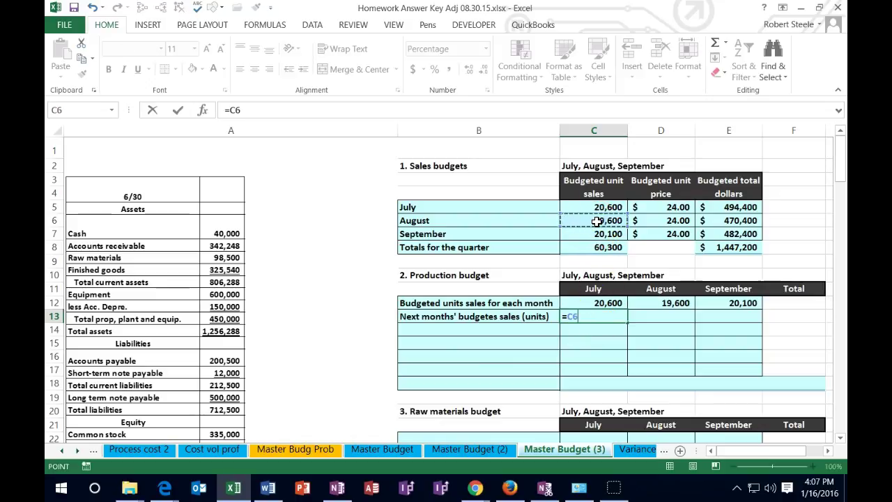
key(ctrl+Return)
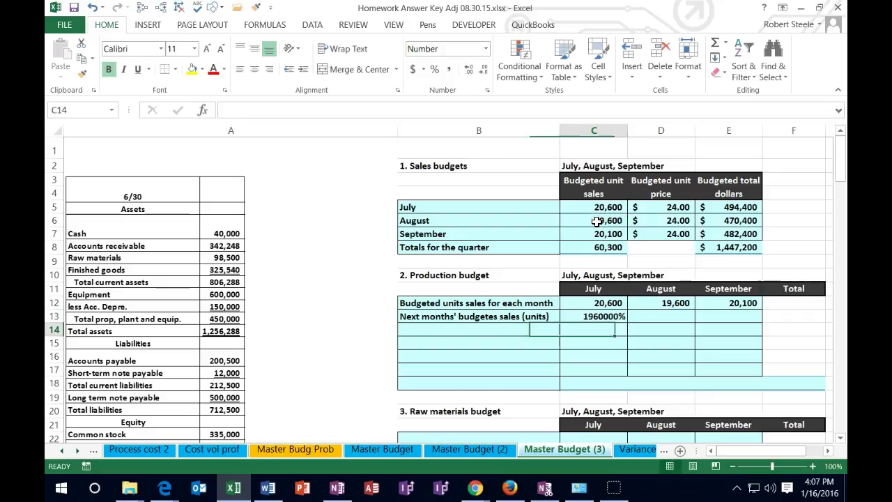
key(ctrl+shift+1)
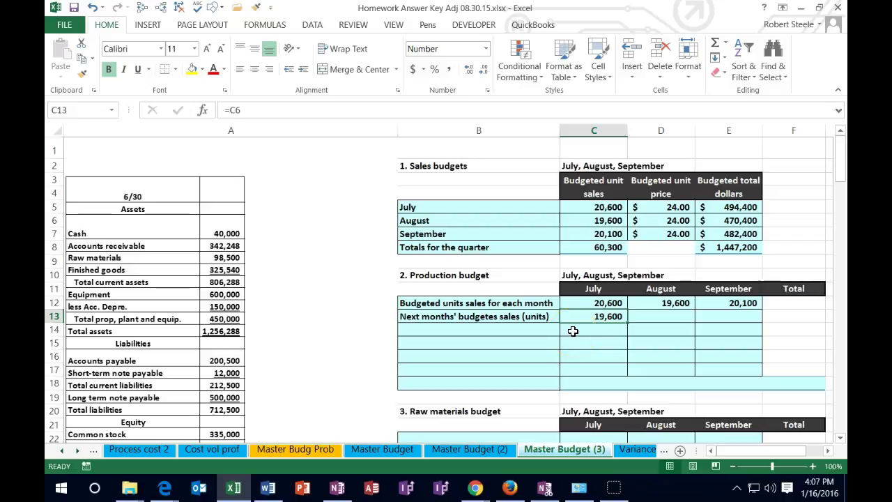
- Enter July's ending inventory ratio of 0.8 in C14 and format it as a percentage
click(573, 331)
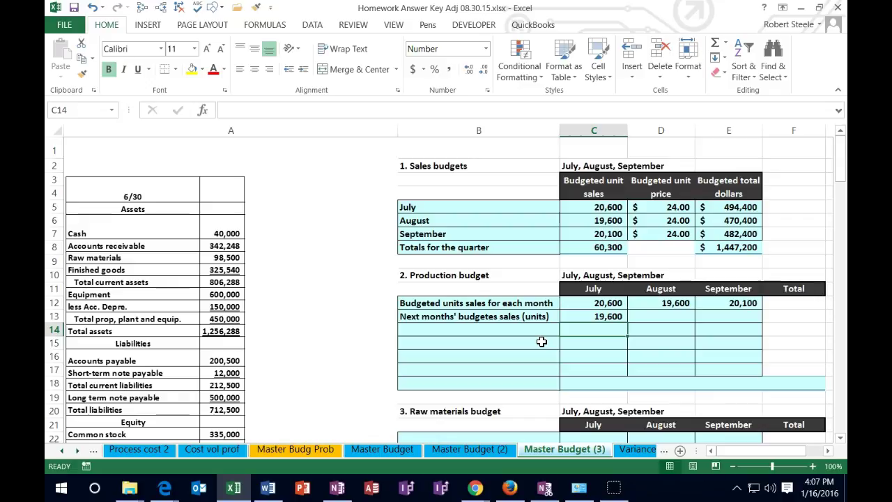
text(0.8)
key(ctrl+Return)
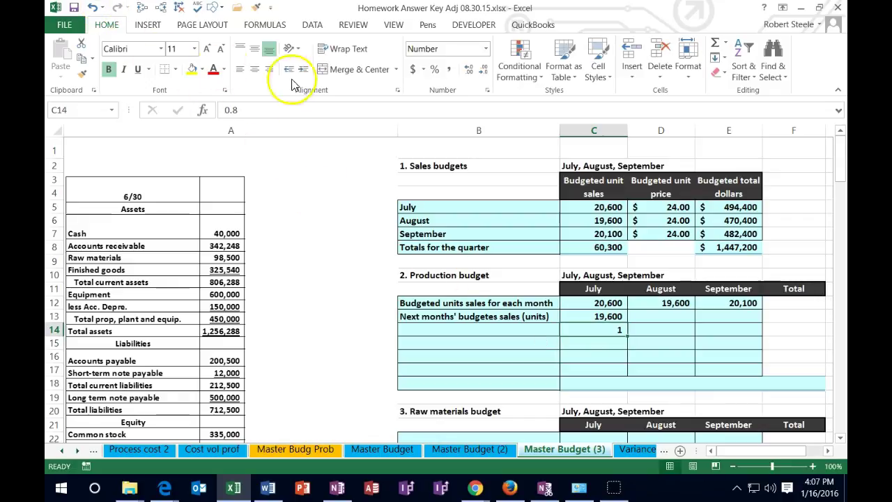
click(432, 70)
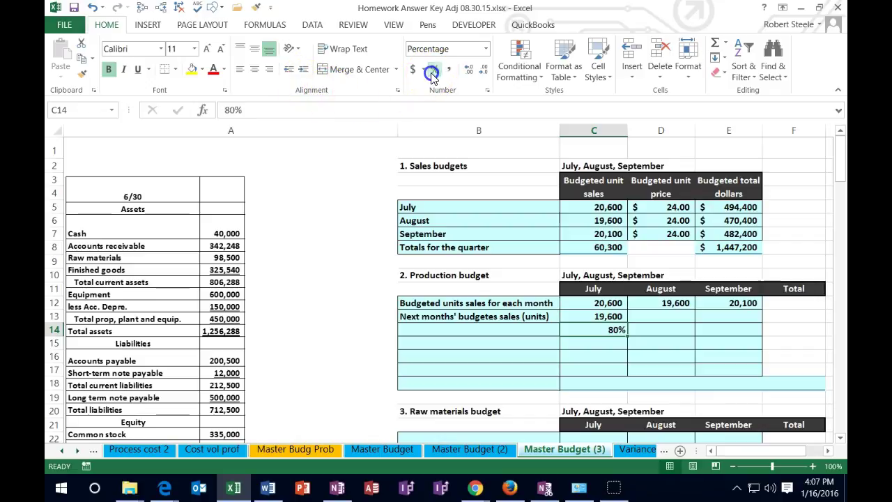
- Calculate July's budgeted ending inventory in C15 with the formula =C13*C14
click(616, 341)
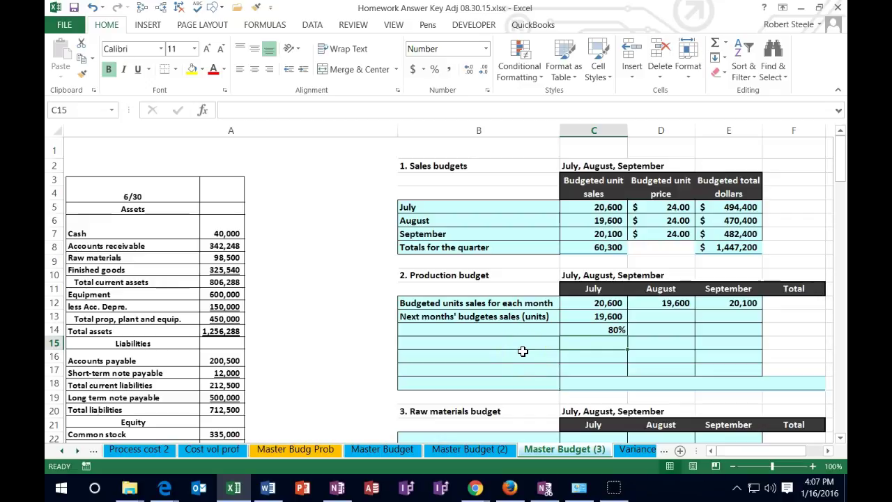
text(=)
click(579, 316)
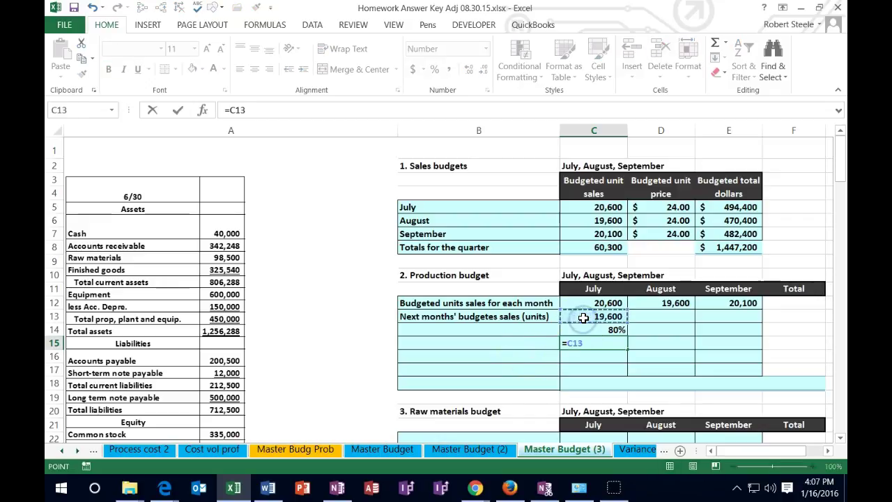
text(*)
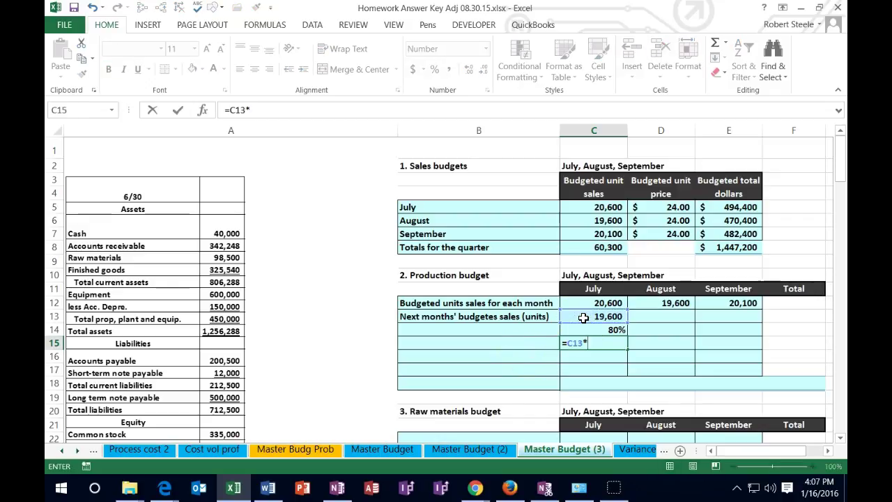
click(598, 329)
key(Return)
key(Up)
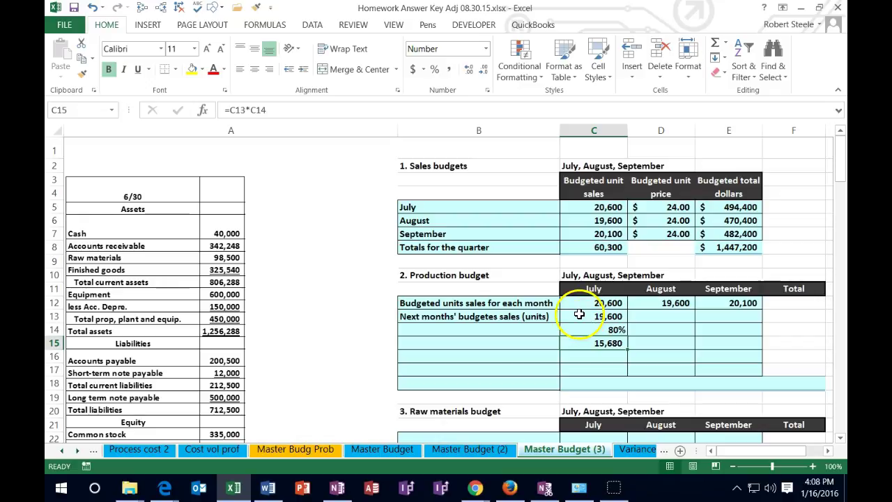
- Link August's next-month sales in D13 to September's budgeted unit sales with the formula =C7
click(647, 319)
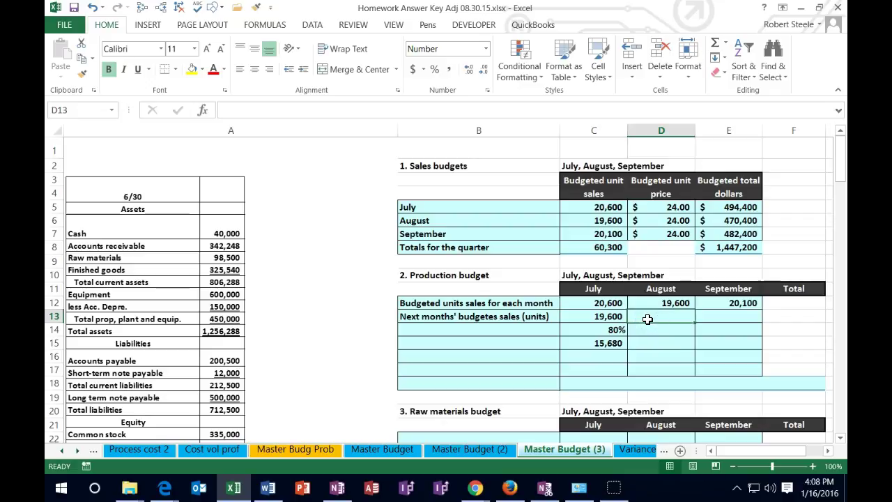
text(=)
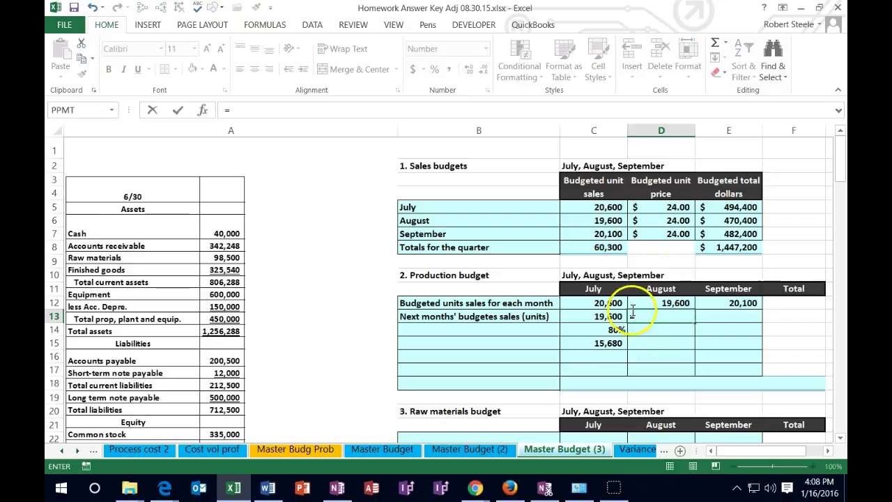
click(600, 234)
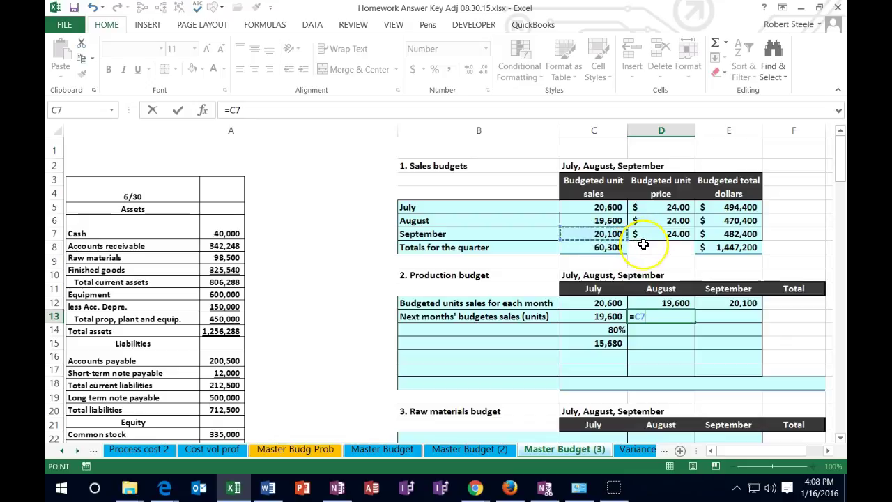
key(Return)
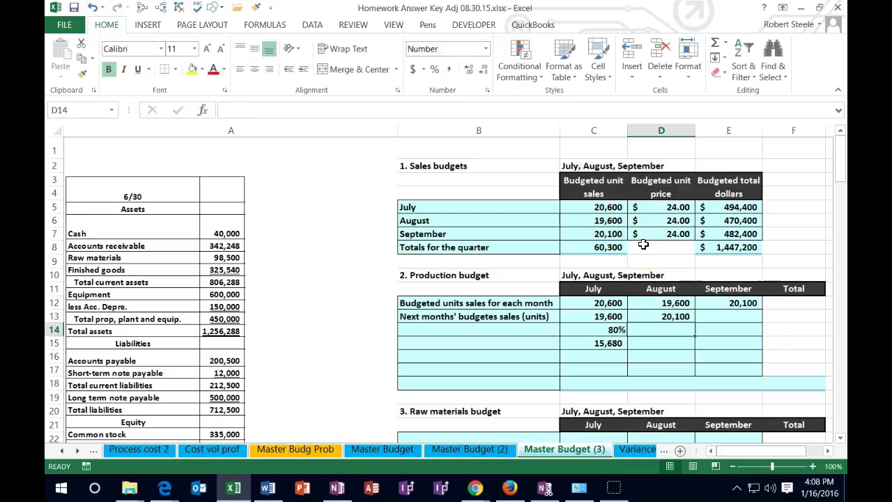
- Enter August's ending inventory ratio of .8 in D14 and format it as a percentage
text(.8)
key(Return)
key(Up)
click(434, 69)
- Calculate August's budgeted ending inventory in D15 with the formula =D13*D14
click(654, 347)
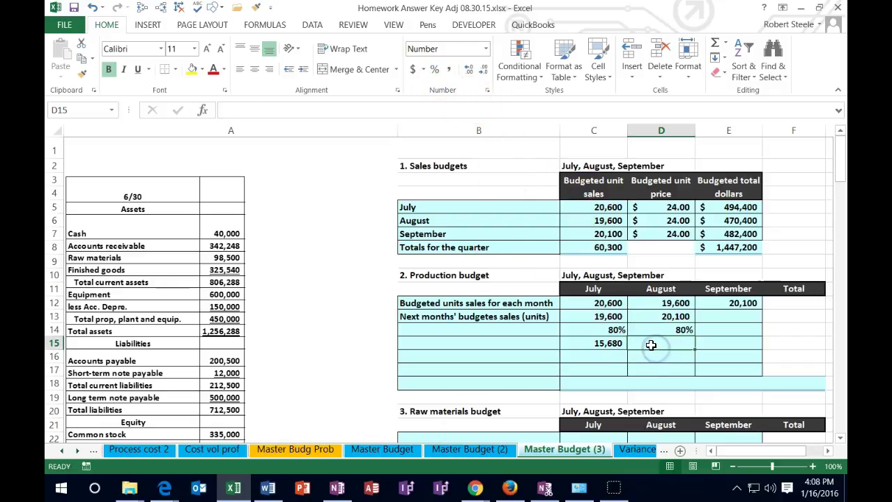
text(=)
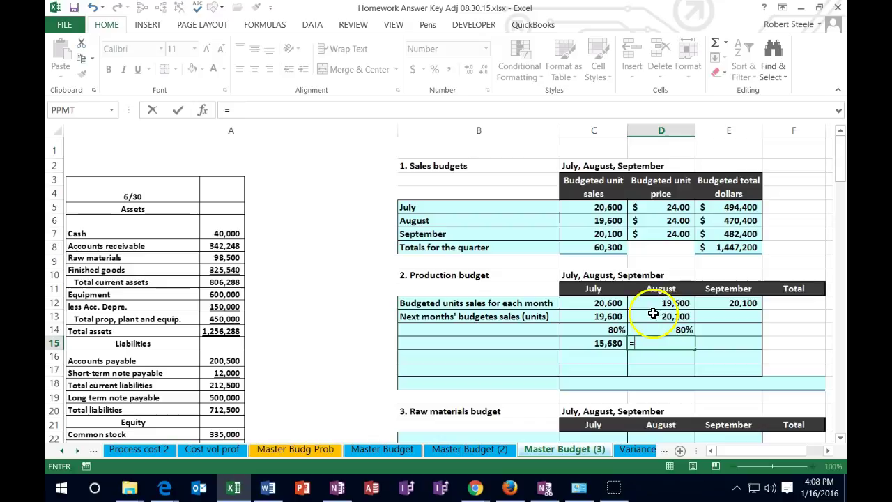
click(653, 314)
text(*)
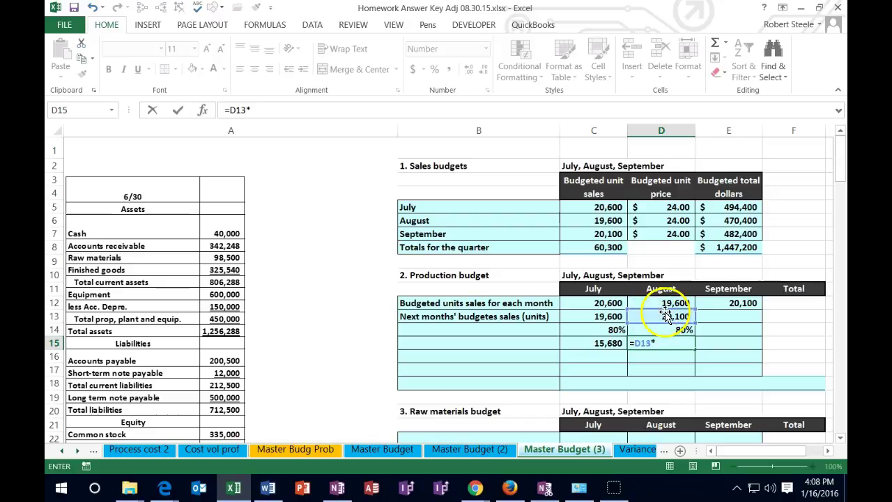
click(662, 328)
key(ctrl+Return)
key(Return)
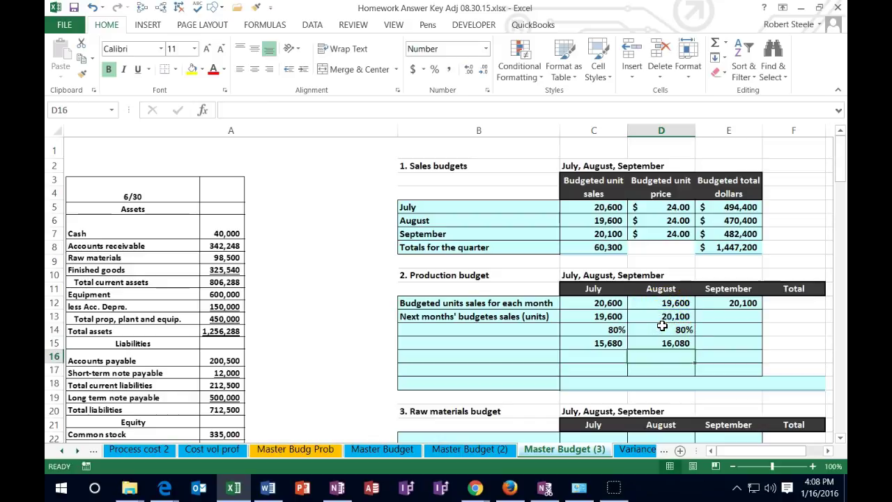
key(Up)
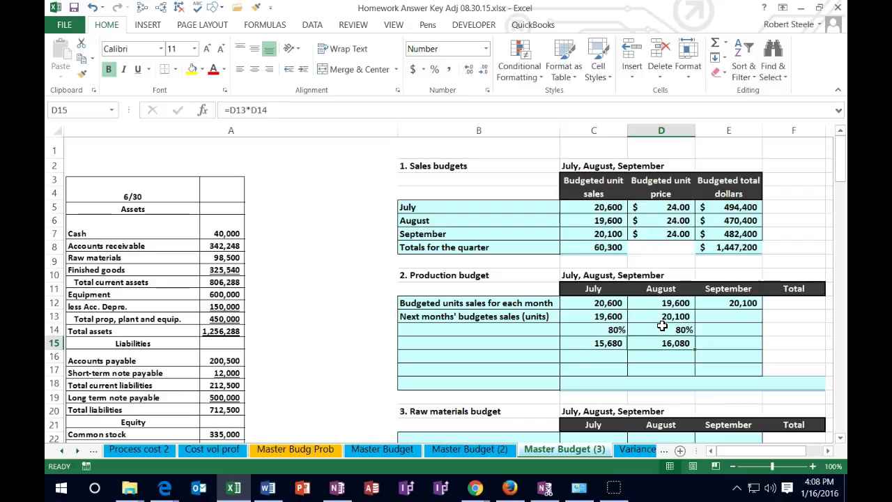
- Enter October's projected sales of 20600 units as September's next-month sales in E13
key(Right)
key(Up)
key(Up)
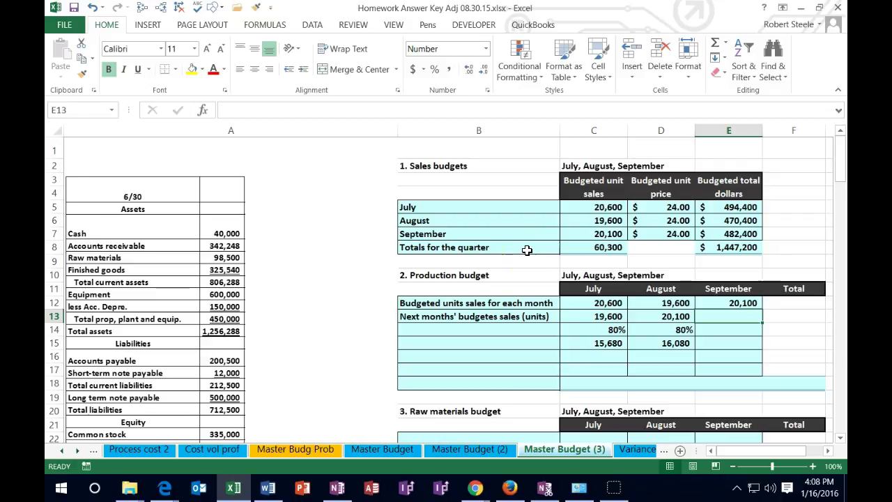
scroll(514, 256, down, 3)
scroll(514, 255, down, 1)
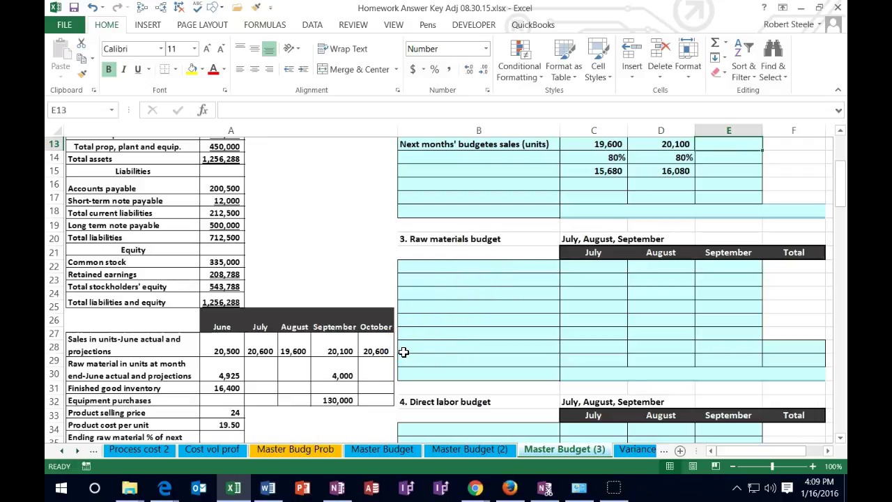
text(20600)
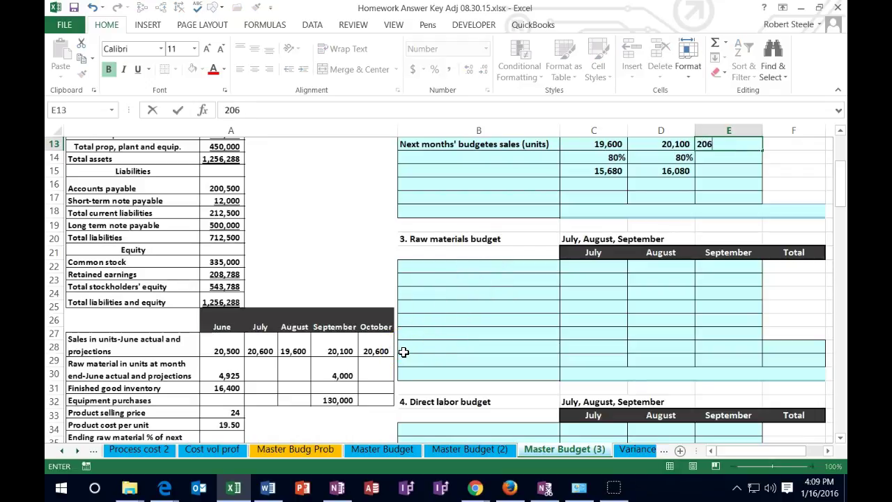
key(Return)
- Enter September's ending inventory ratio of .8 in E14 and format it as a percentage
scroll(404, 352, up, 3)
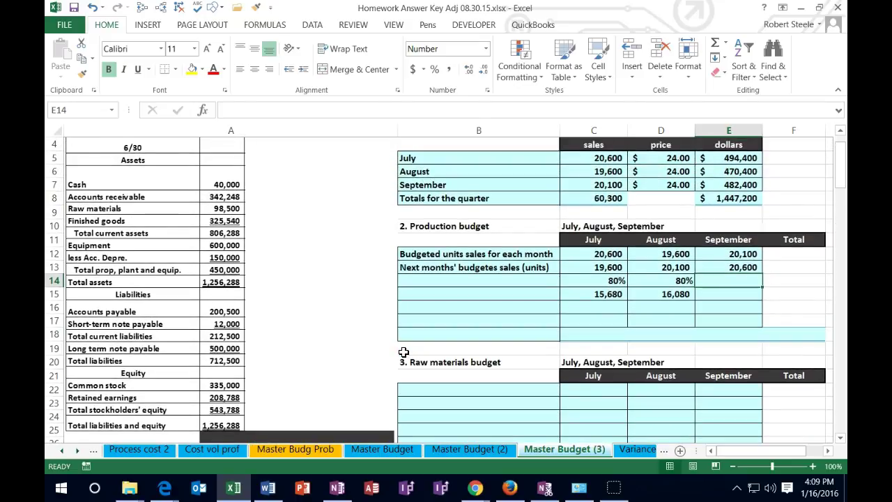
text(.8)
key(Return)
key(Up)
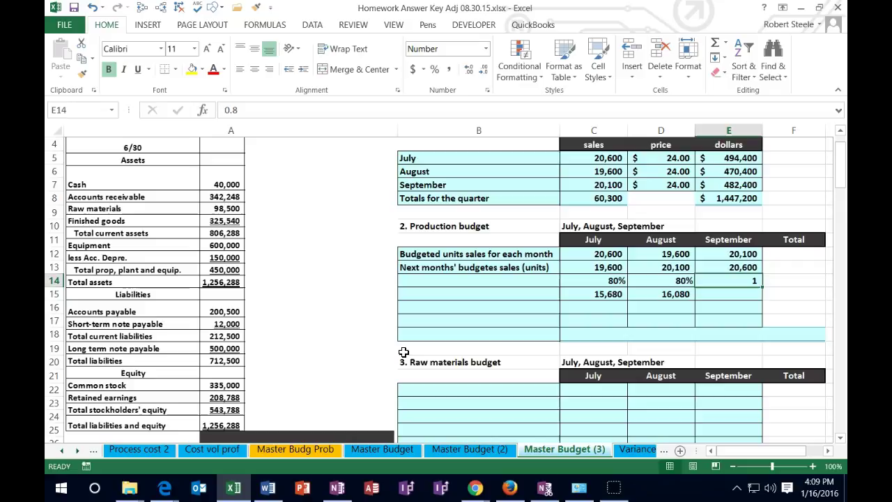
click(434, 70)
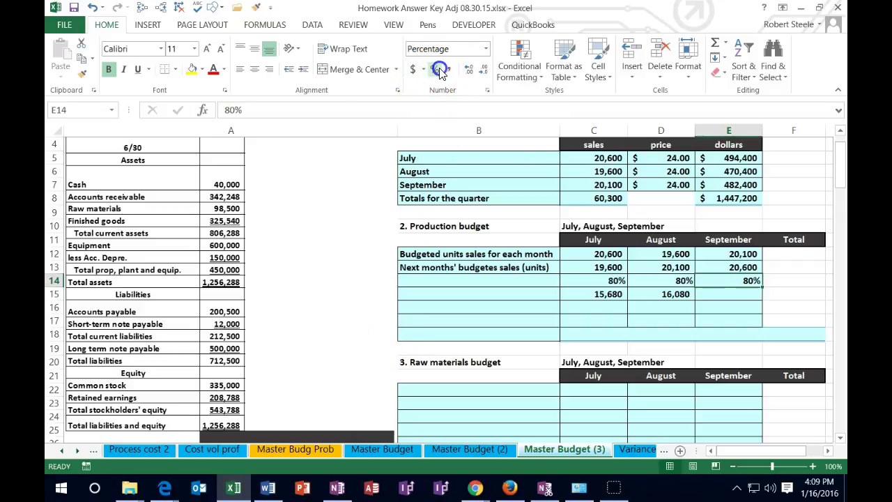
- Calculate September's budgeted ending inventory in E15 with the formula =E13*E14
click(716, 294)
text(=)
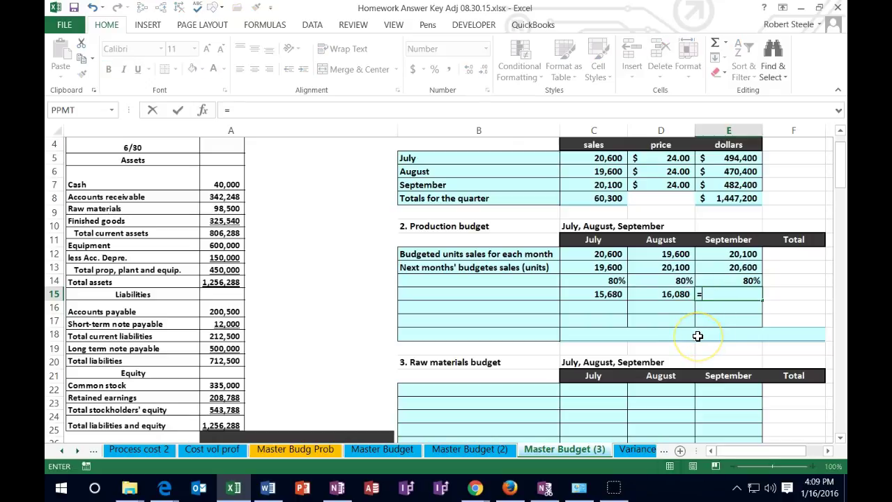
click(726, 268)
text(*)
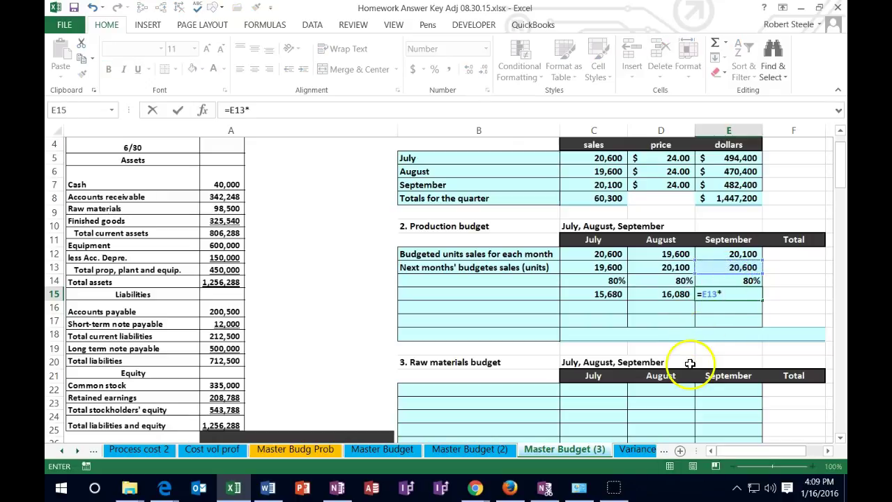
click(748, 279)
key(Return)
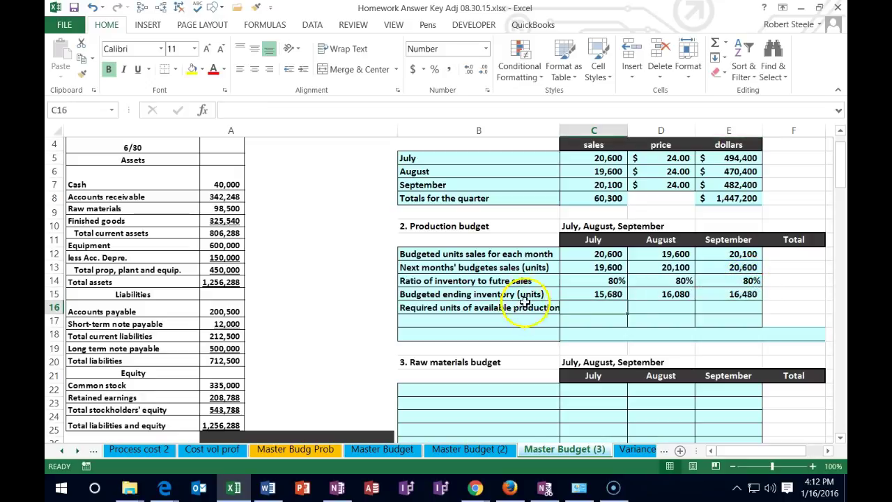
- Calculate July's required units of available production in C16 with the formula =C12+C15
click(411, 279)
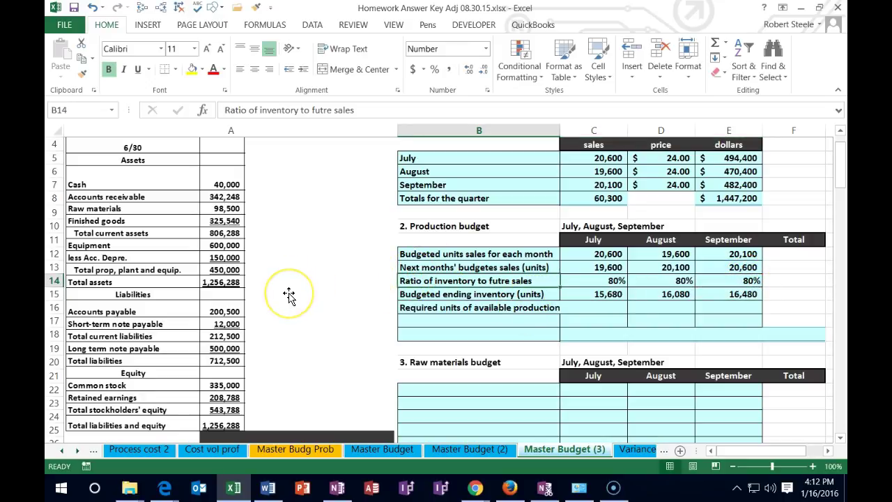
key(Down)
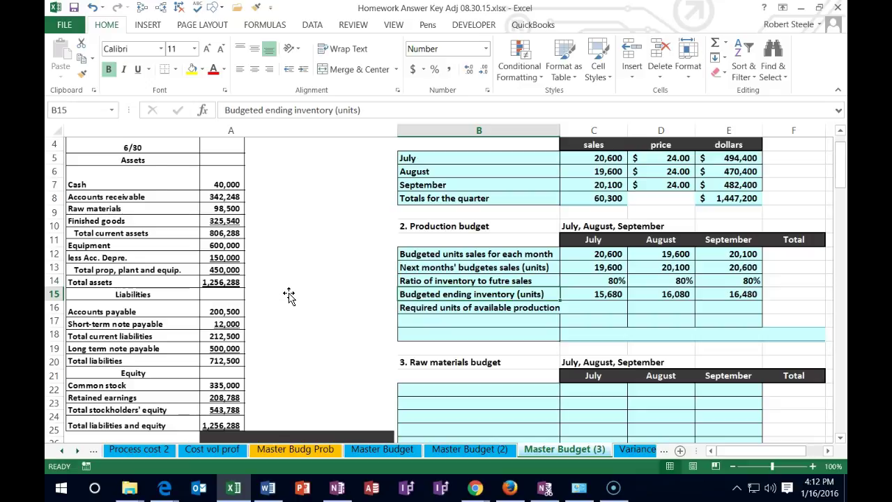
key(Down)
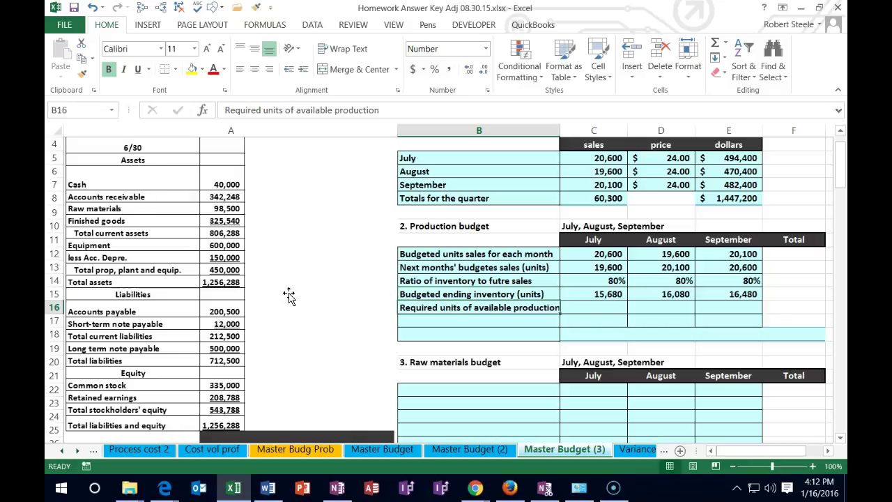
key(Right)
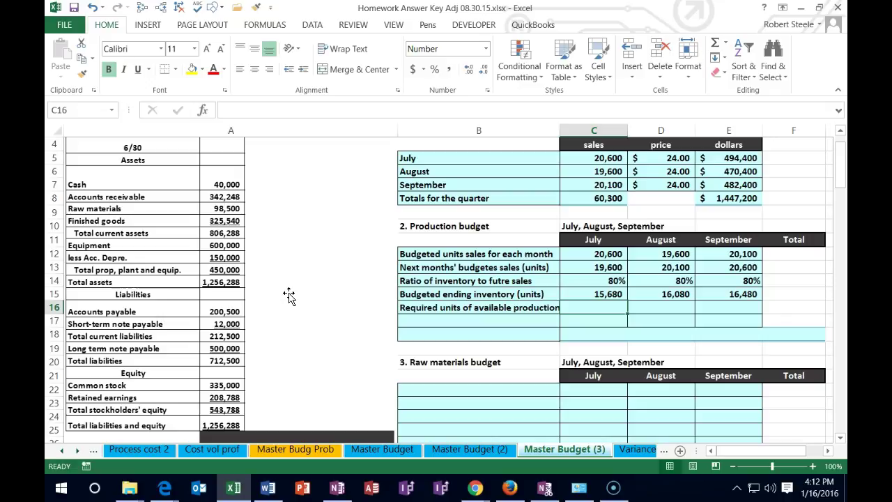
text(=)
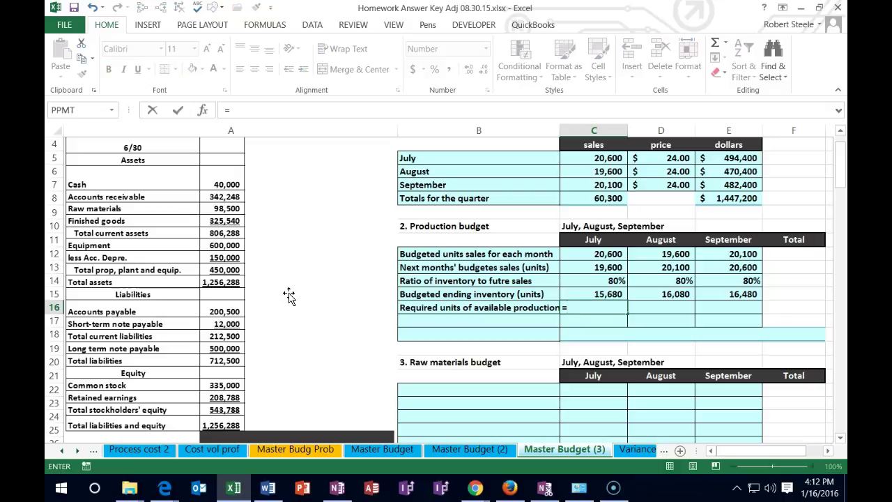
click(581, 252)
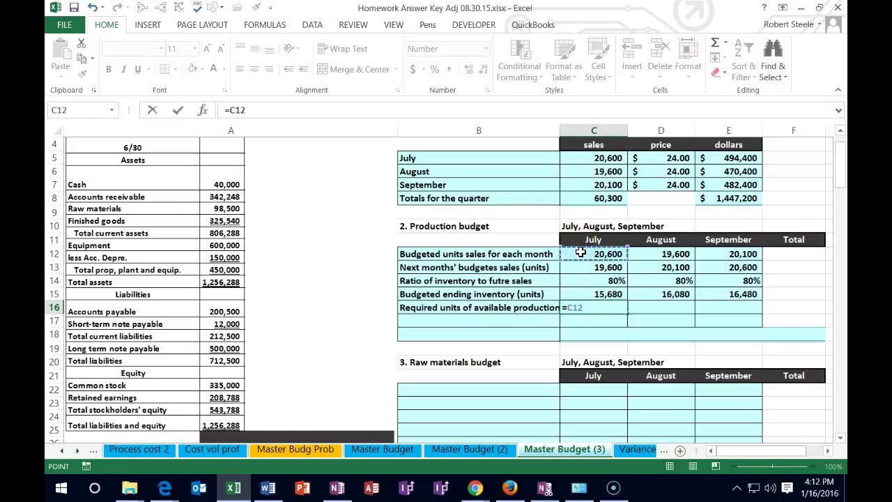
text(+)
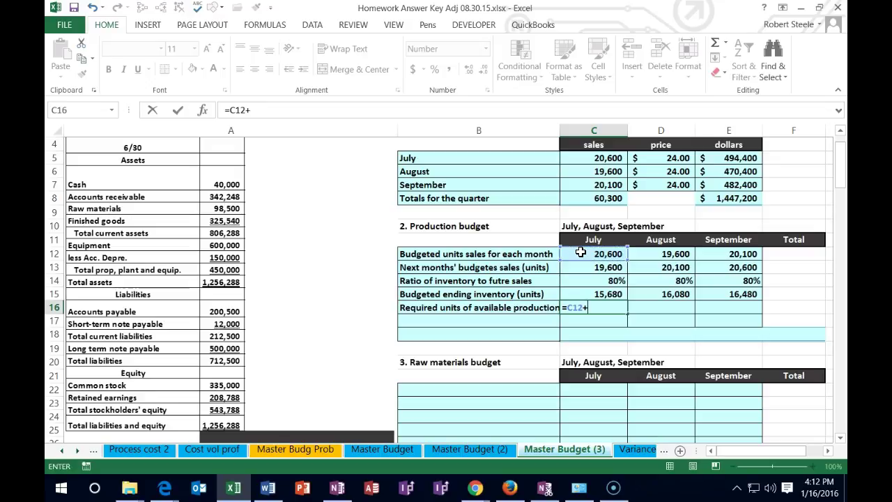
click(582, 289)
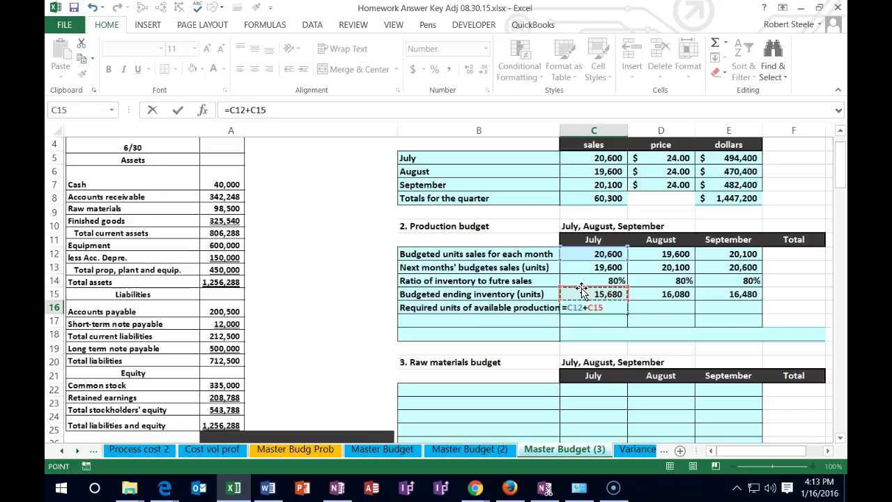
key(Tab)
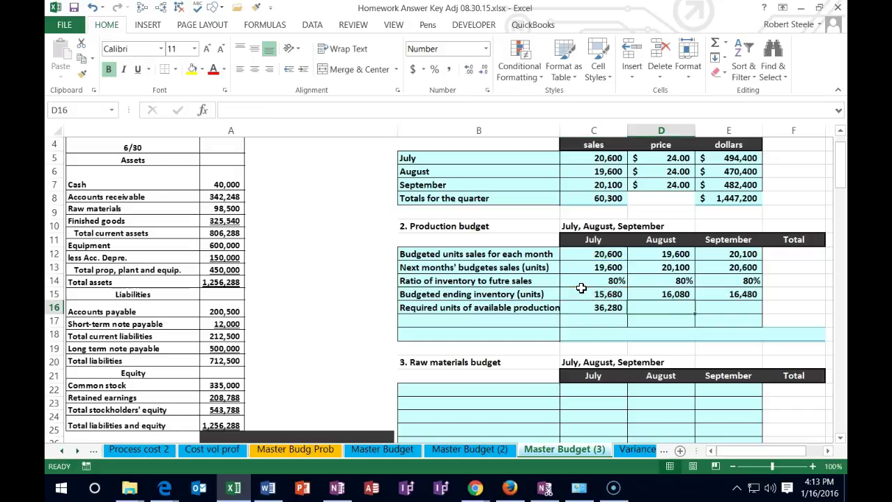
- Calculate August's required units of available production in D16 with the formula =D12+D15
text(=)
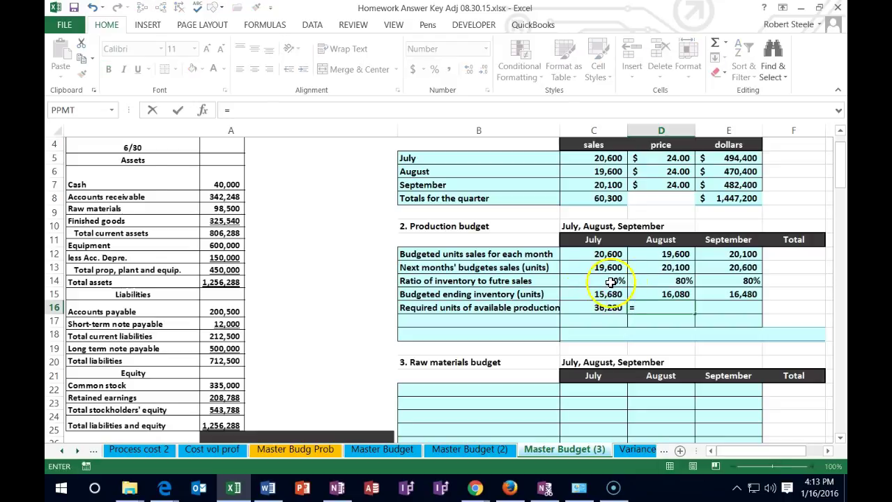
click(635, 256)
text(+)
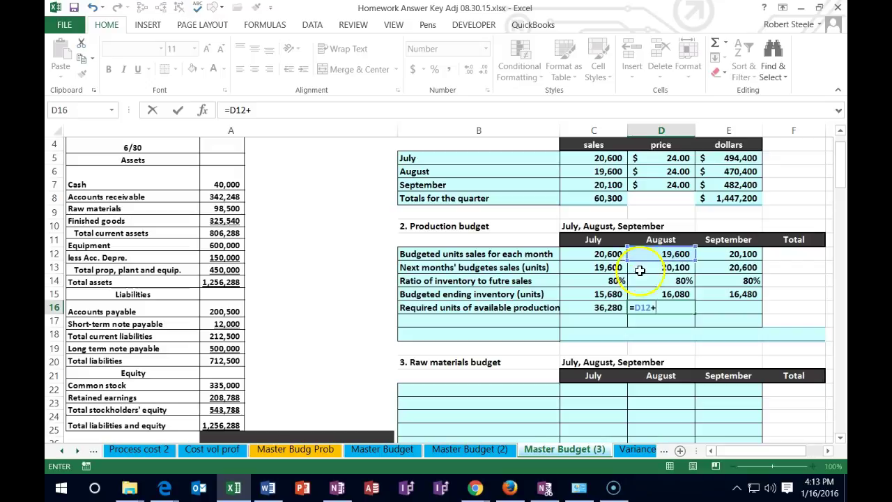
click(648, 294)
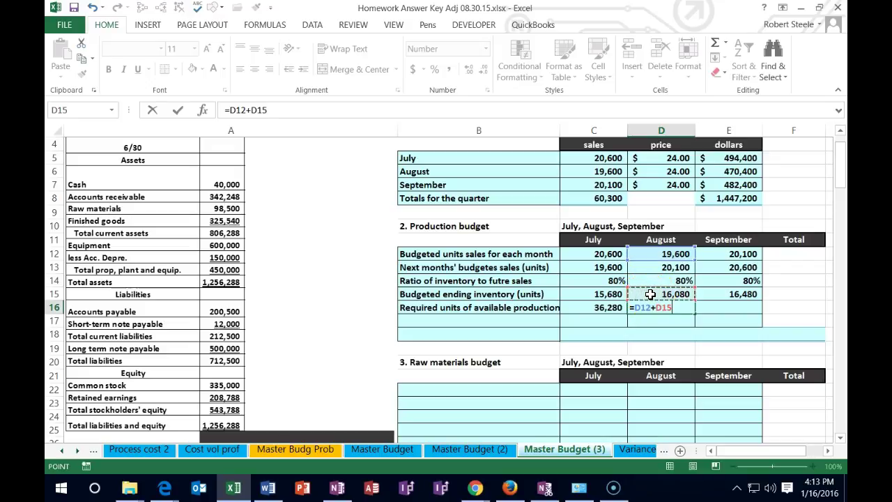
key(Tab)
- Calculate September's required units of available production in E16 with the formula =E12+E15
text(=)
click(728, 254)
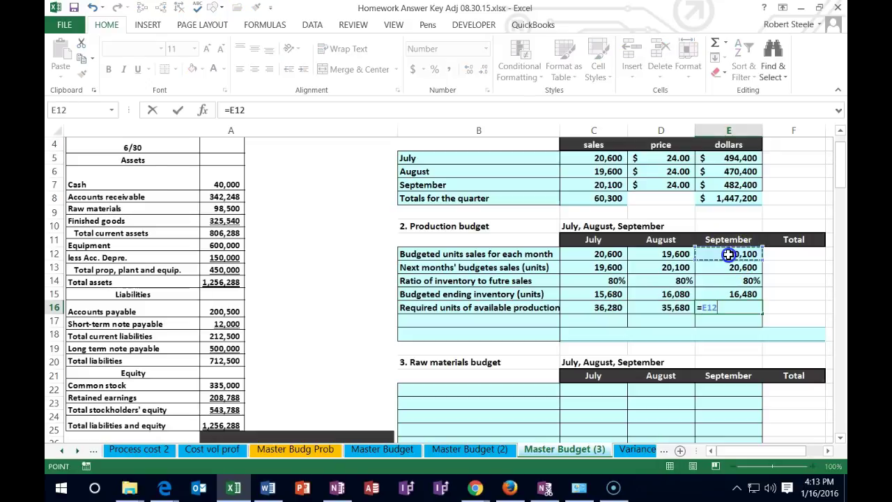
text(+)
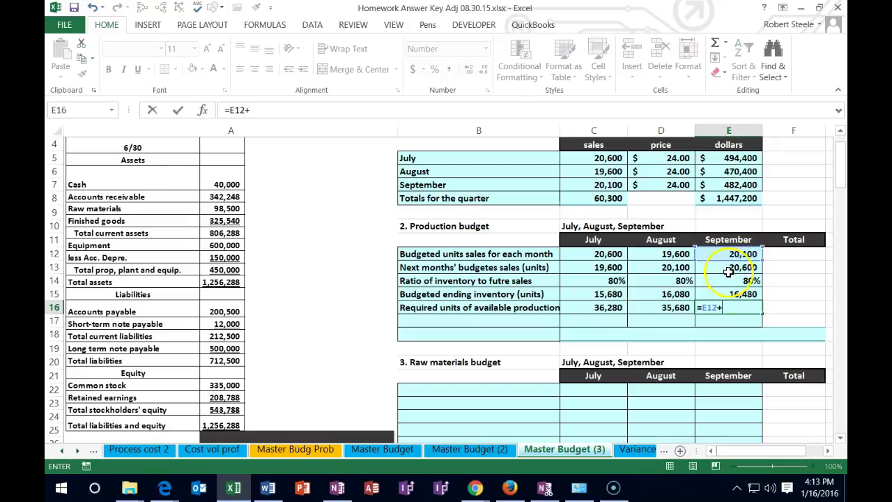
click(738, 294)
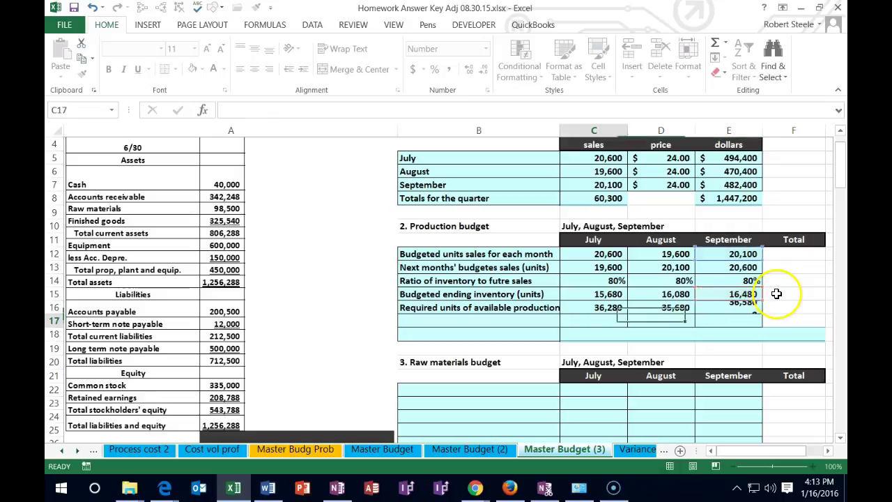
key(Return)
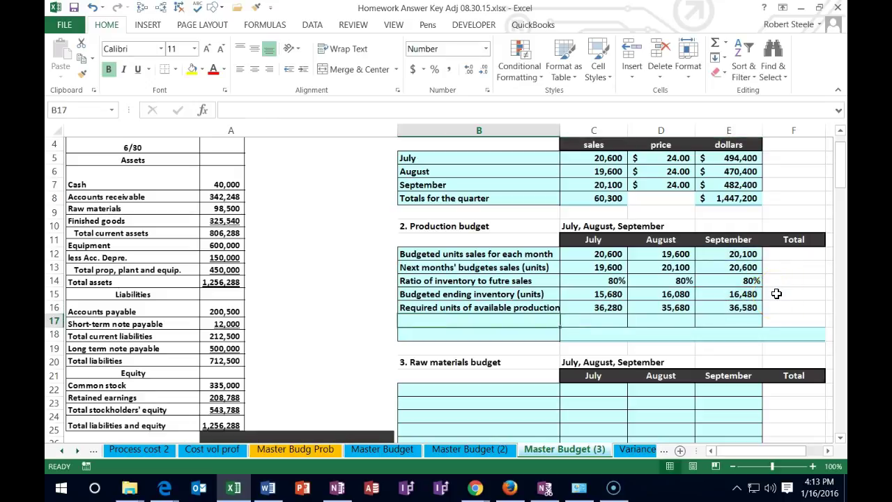
- Link August's beginning inventory in D17 to July's budgeted ending inventory with the formula =C15
click(607, 308)
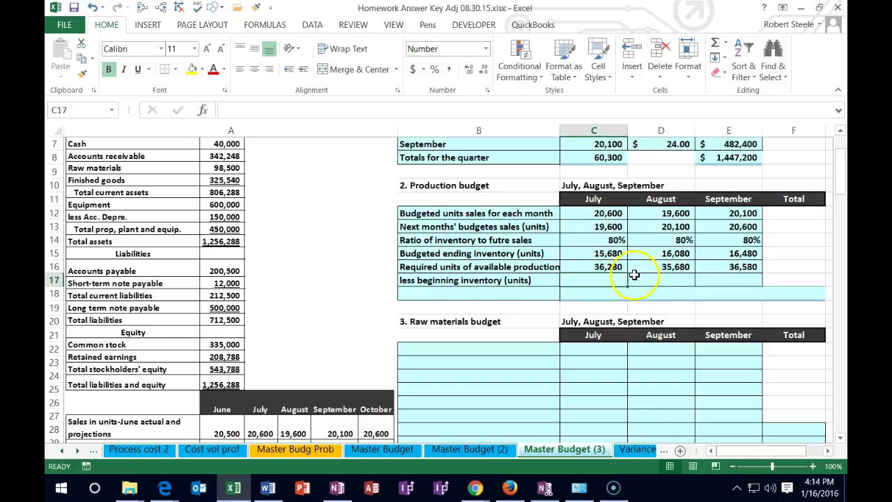
click(660, 278)
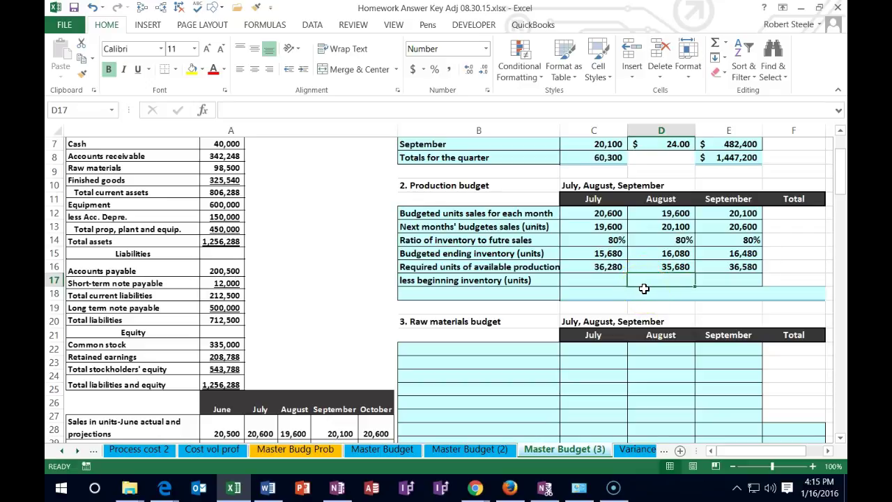
text(=)
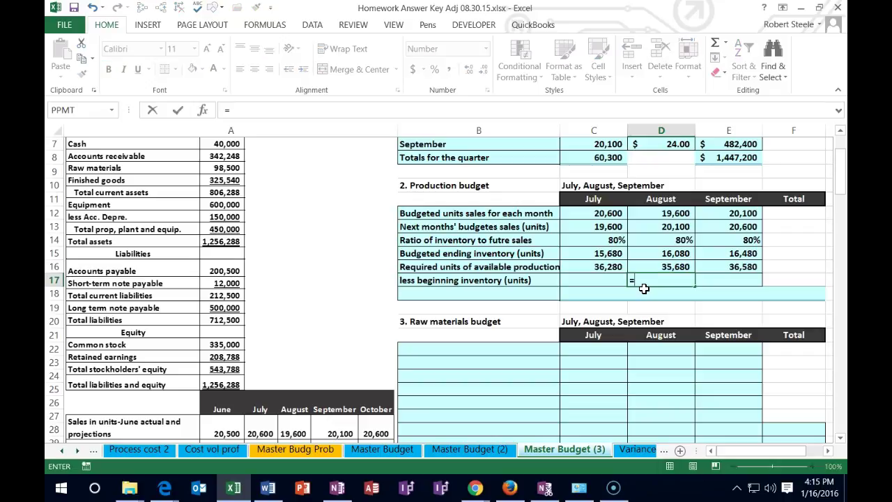
click(618, 253)
key(ctrl+Return)
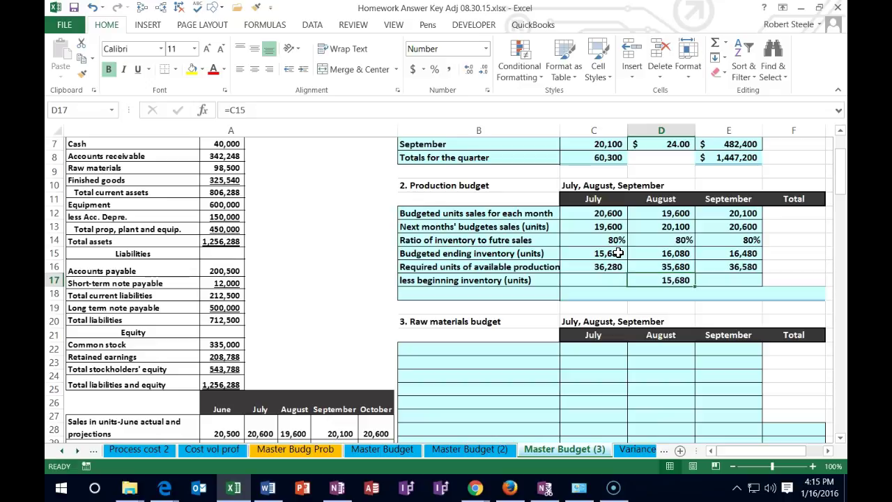
click(618, 253)
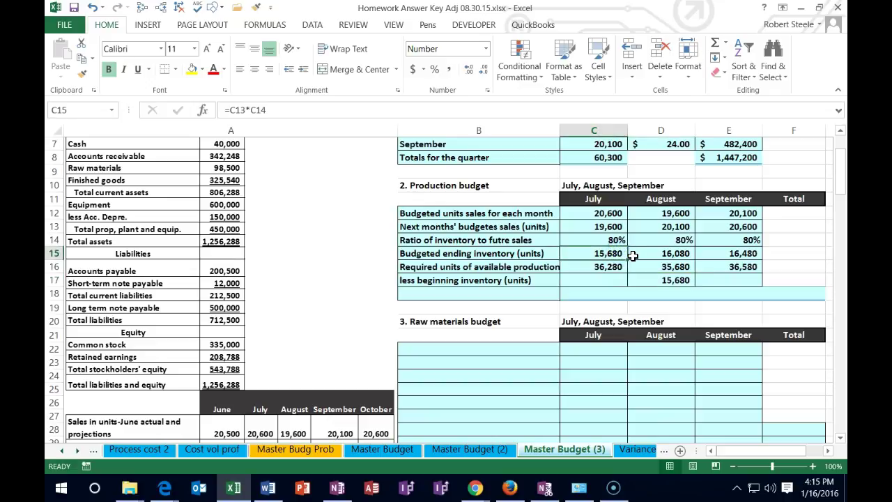
click(666, 281)
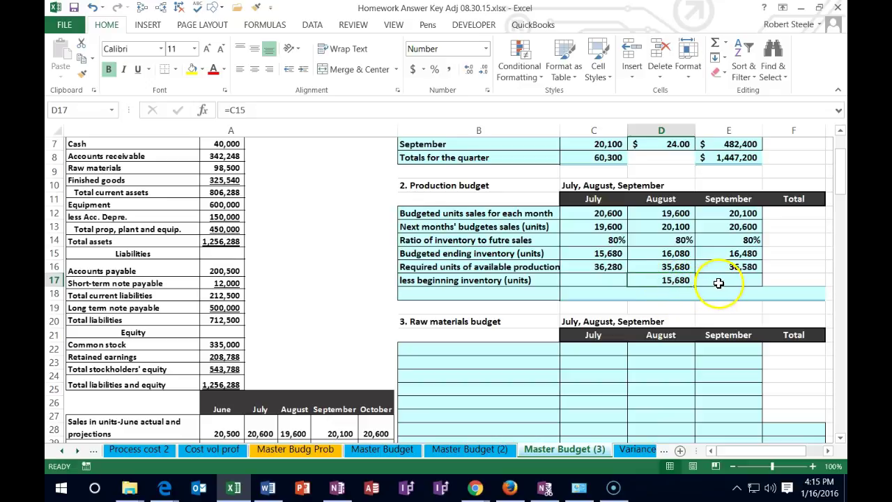
- Link September's beginning inventory in E17 to August's budgeted ending inventory with the formula =D15
click(681, 253)
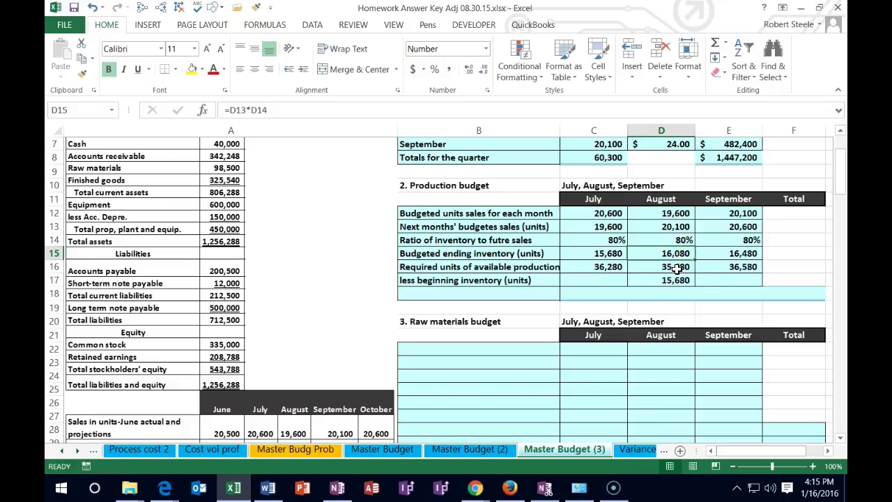
click(722, 278)
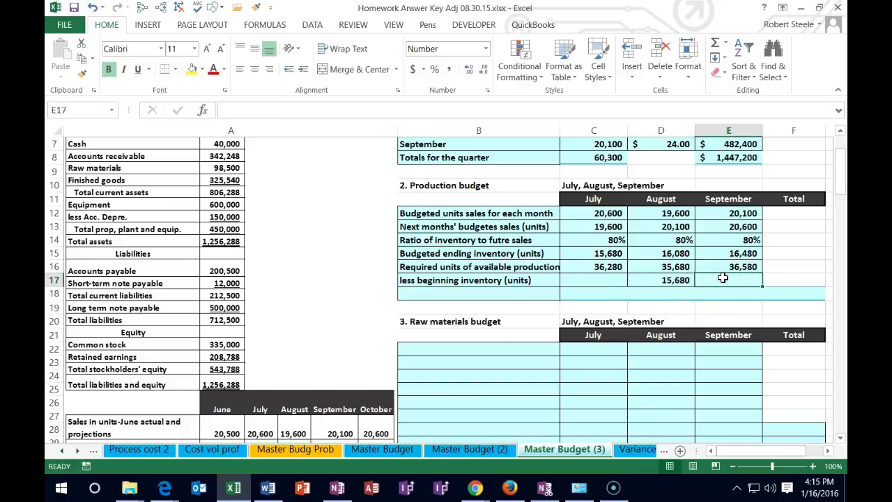
text(=)
click(669, 255)
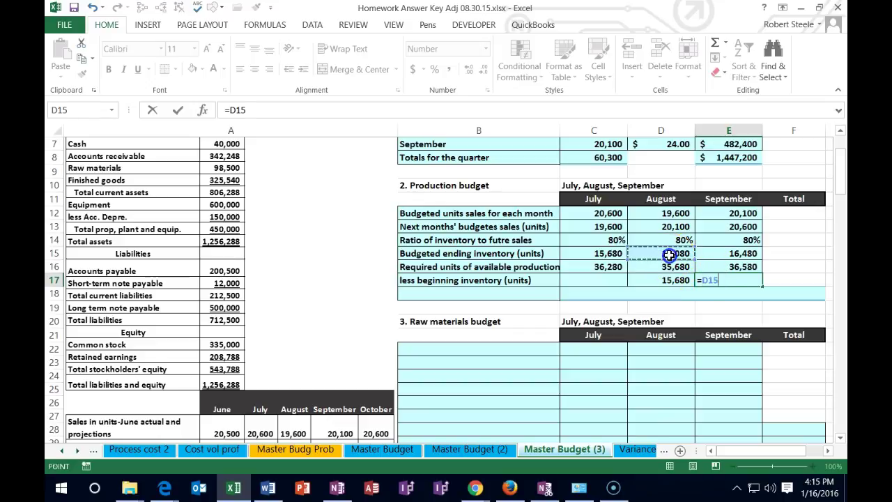
key(Return)
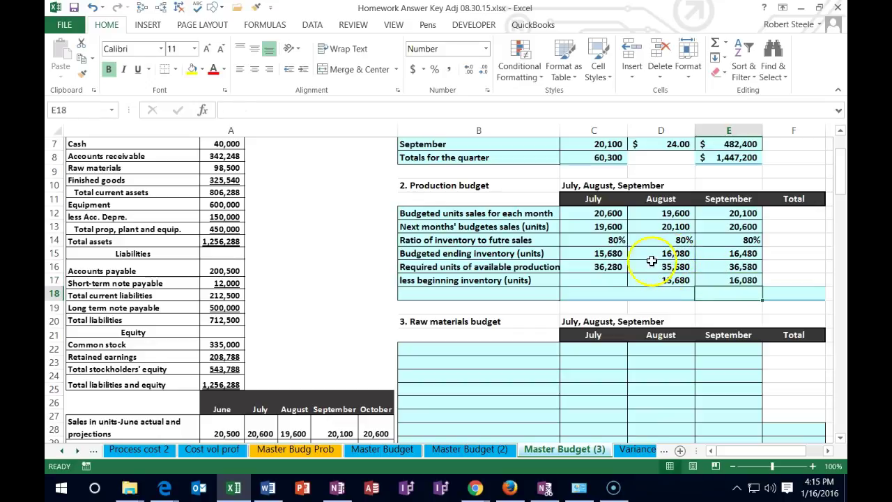
- Calculate July's beginning inventory in C17 from finished goods and unit cost with the formula =325540/19.5
click(617, 279)
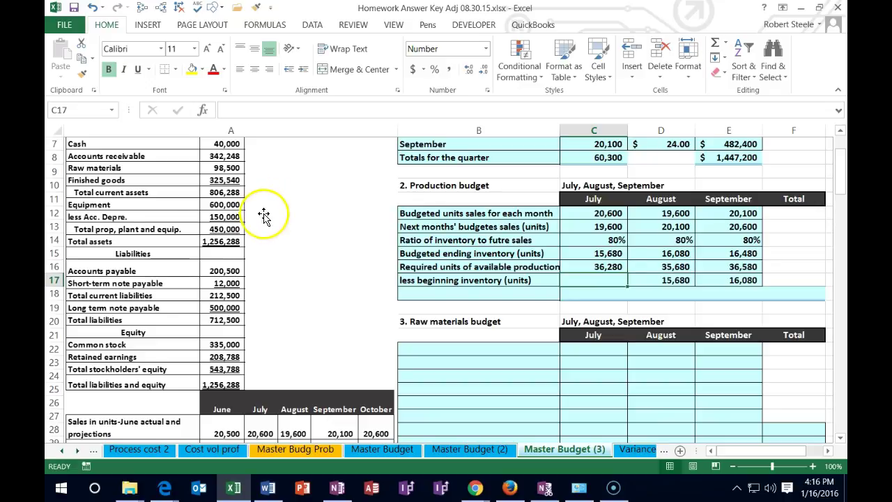
scroll(265, 216, down, 5)
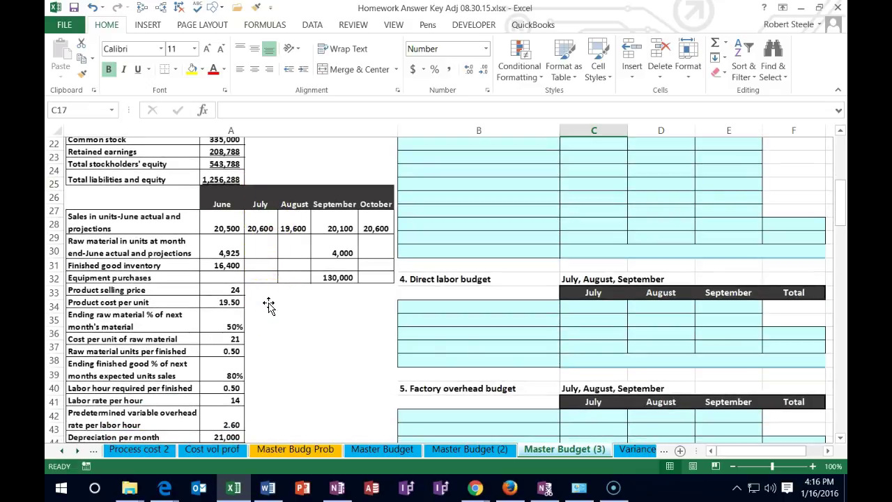
scroll(269, 306, up, 1)
scroll(269, 305, up, 5)
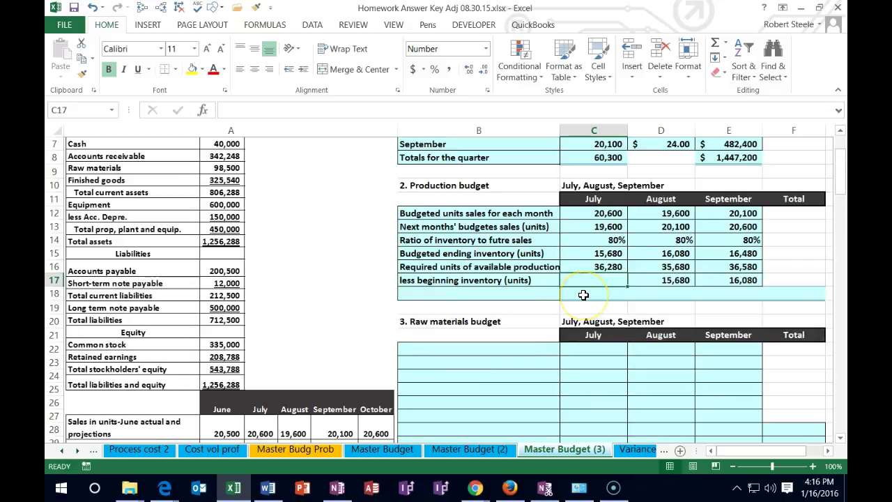
text(=)
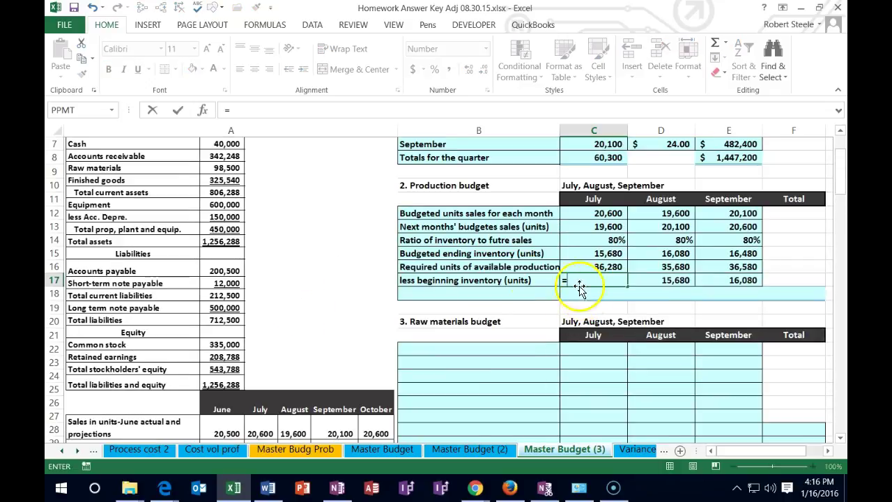
text(3)
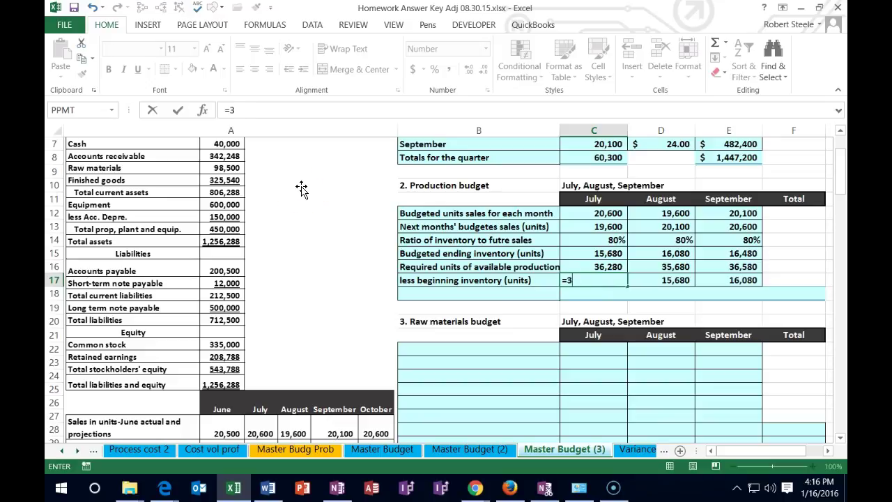
text(25540/19.5)
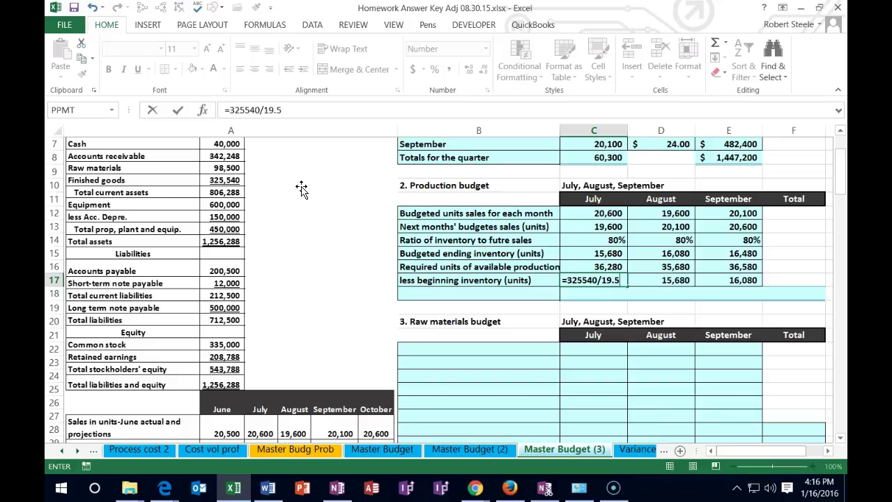
key(Return)
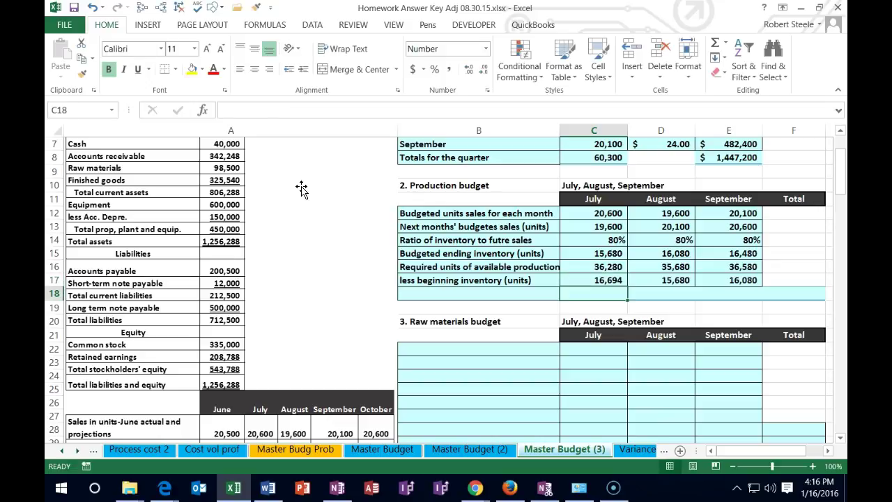
- Show July's beginning inventory in C17 with two decimal places, and return it to whole units
key(Up)
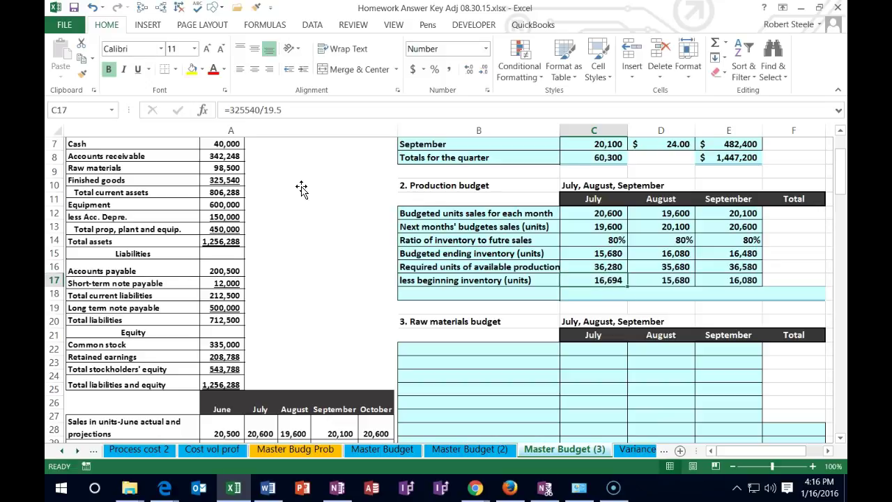
click(469, 72)
click(465, 76)
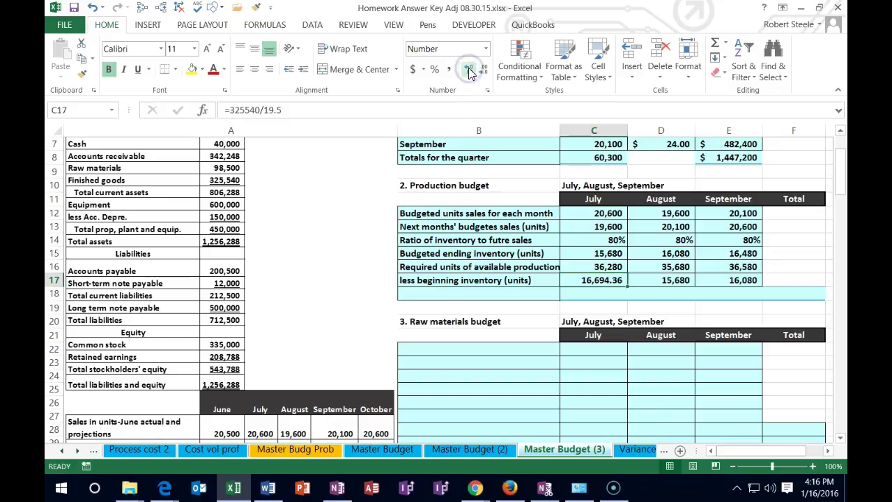
click(477, 72)
click(478, 72)
click(479, 72)
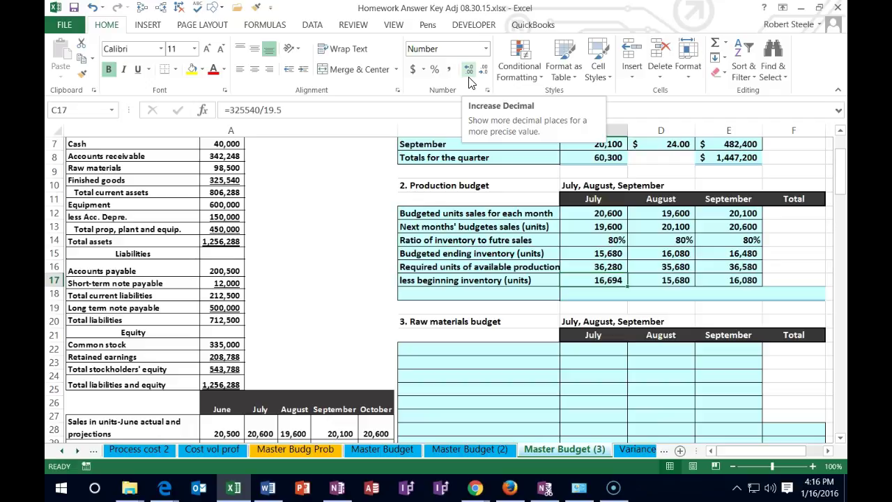
- Calculate July's production units in C18 by subtracting beginning inventory from required units with the formula =C16-C17
click(604, 293)
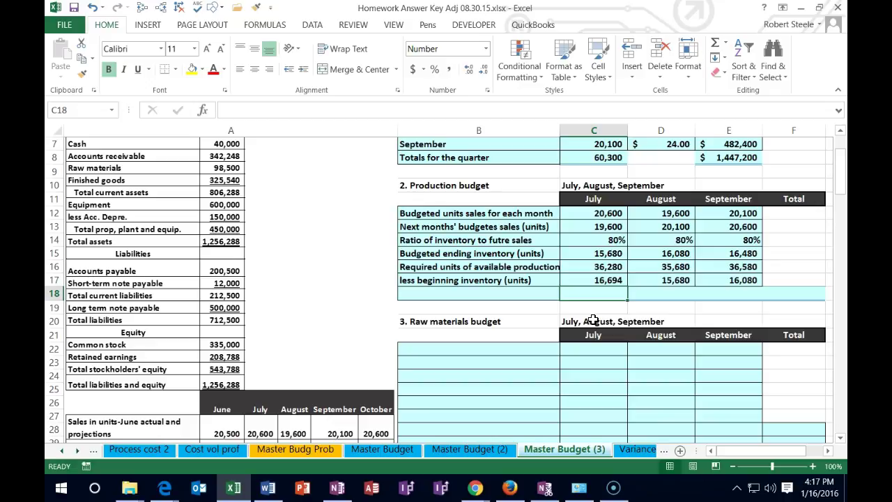
key(Up)
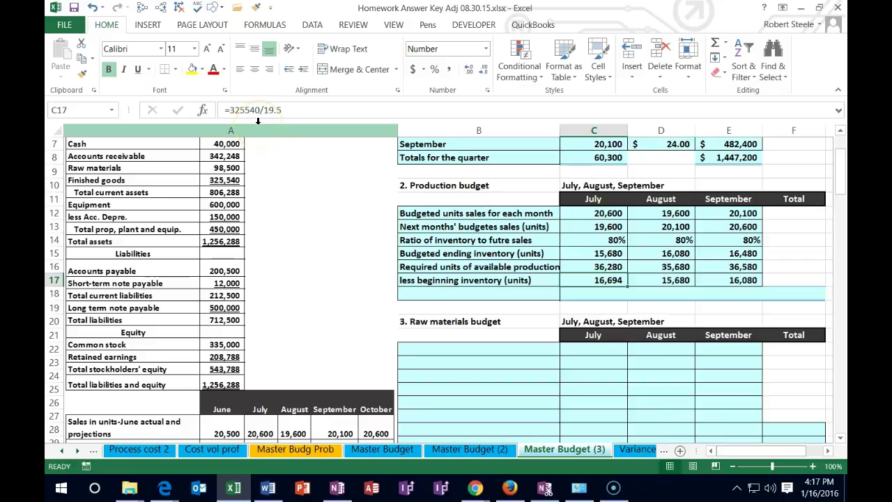
click(574, 293)
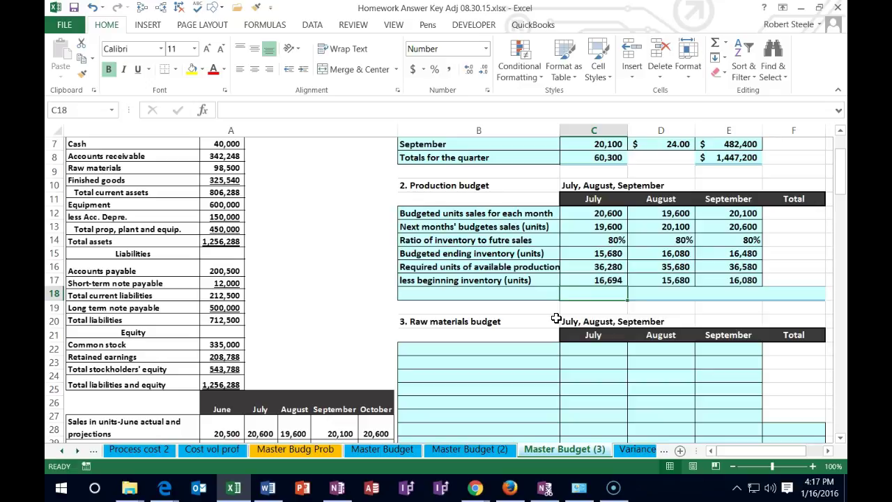
text(=)
click(588, 270)
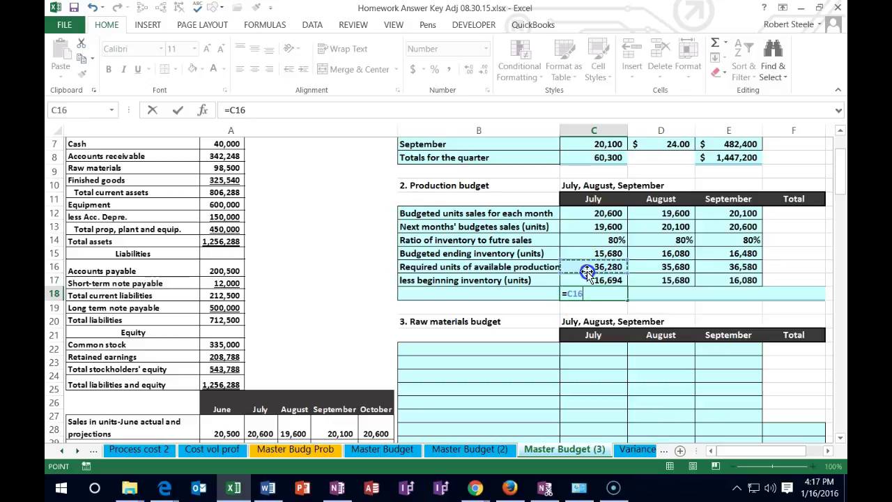
text(-)
click(585, 279)
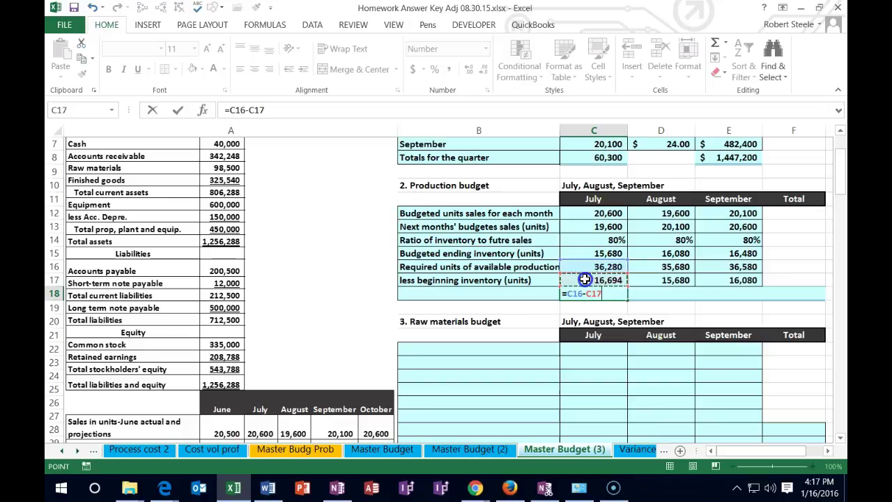
key(ctrl+Return)
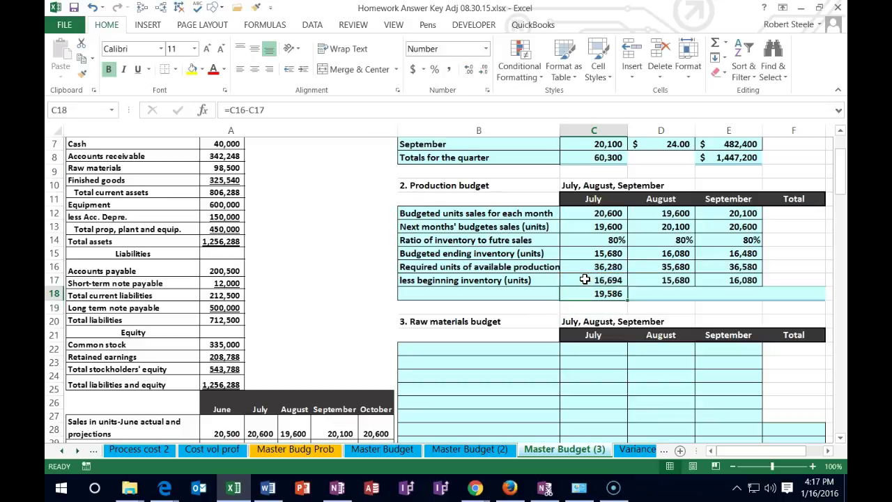
- Calculate August's production units in D18 with the formula =D16-D17
key(Right)
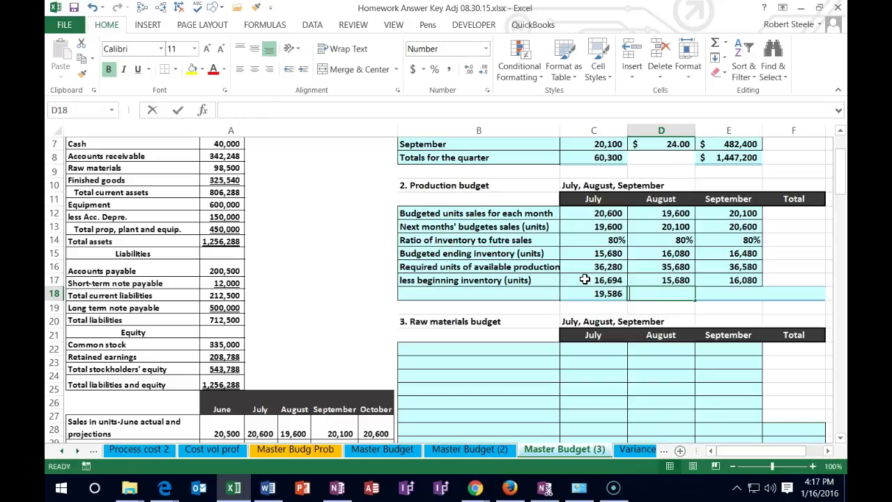
text(=)
click(648, 265)
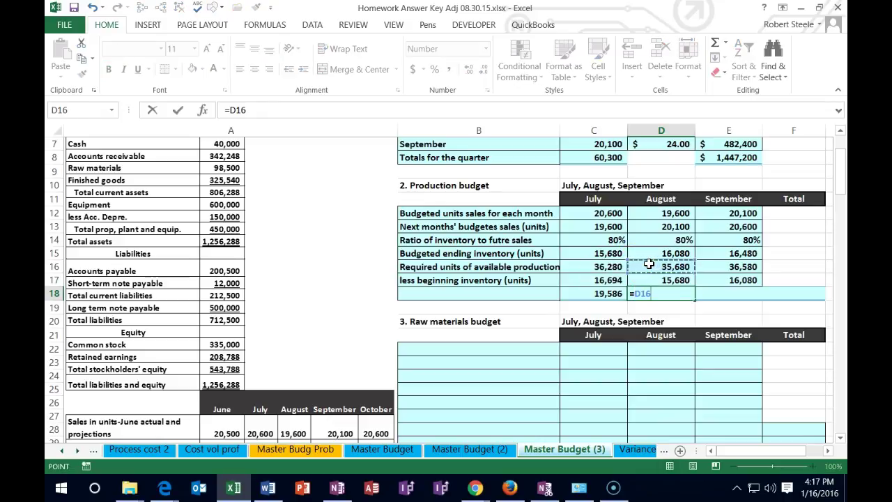
text(-)
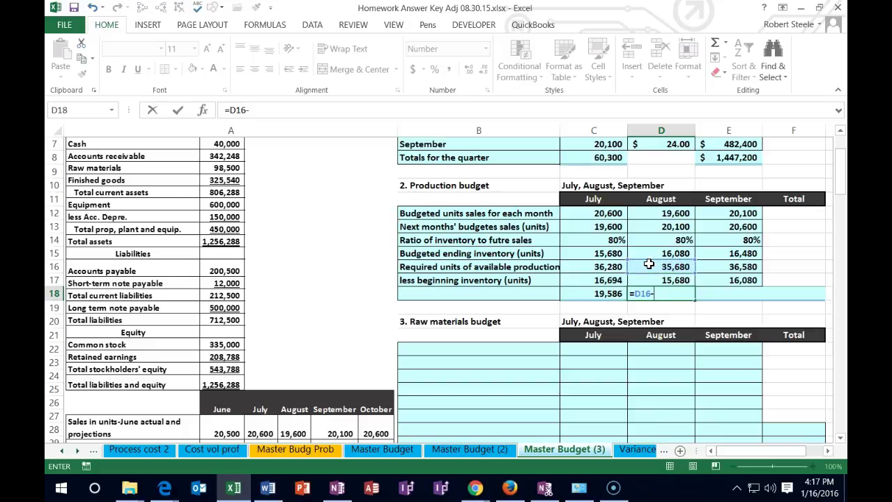
click(656, 282)
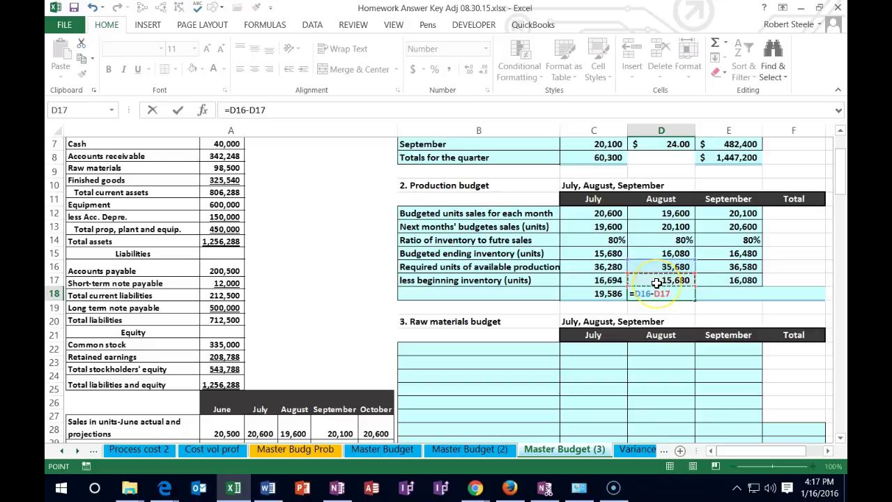
key(Return)
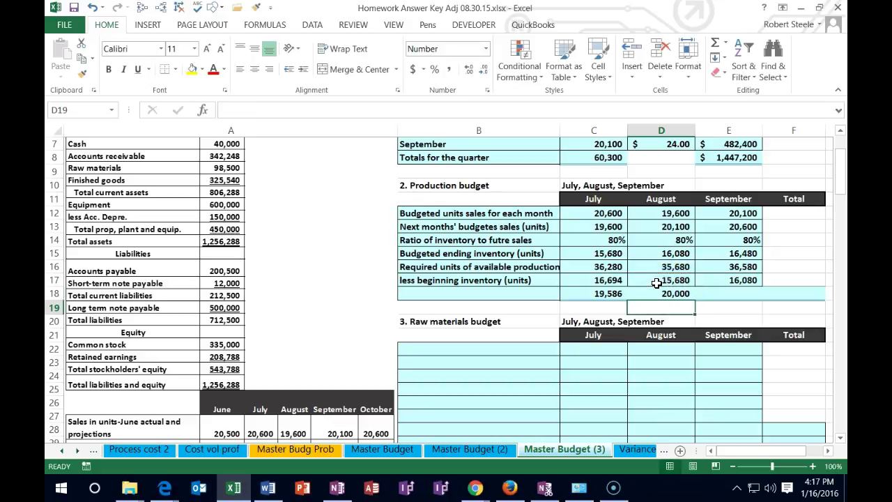
- Calculate September's production units in E18 with the formula =E16-E17
key(Right)
key(Up)
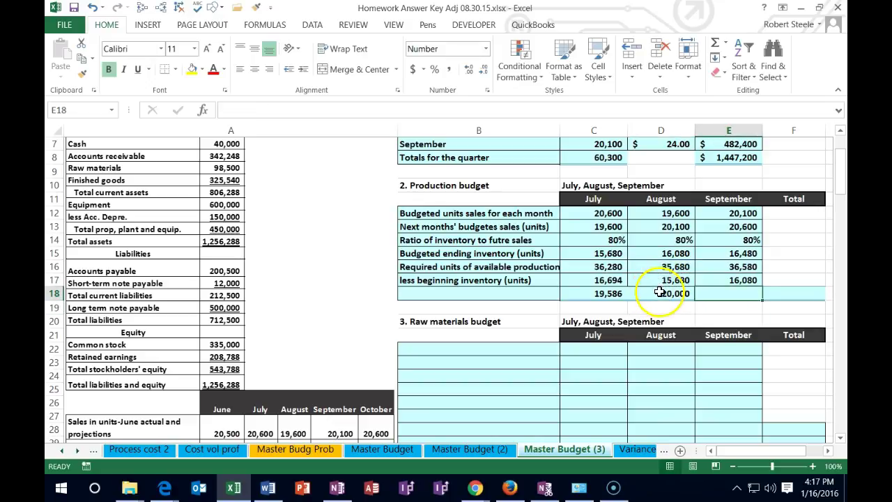
text(=)
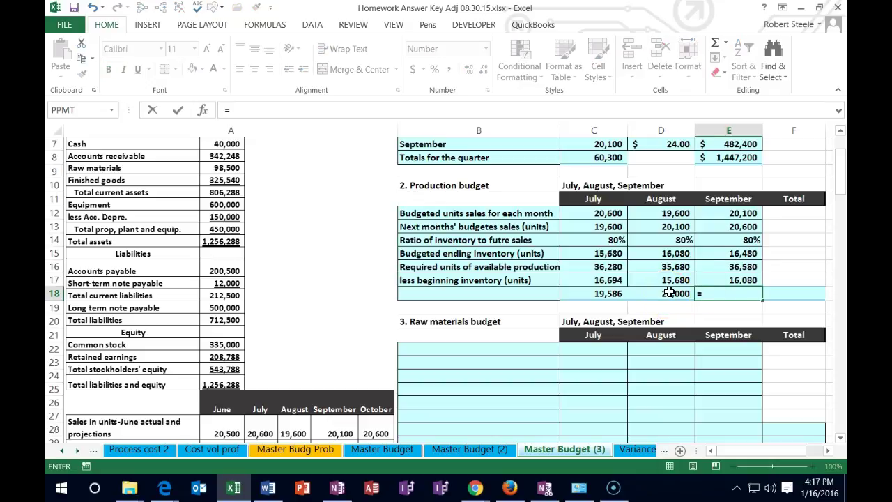
click(727, 265)
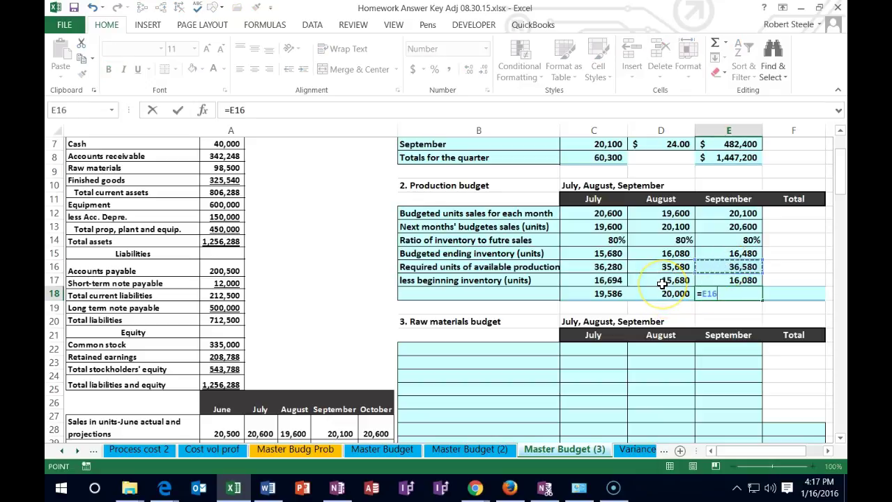
text(-)
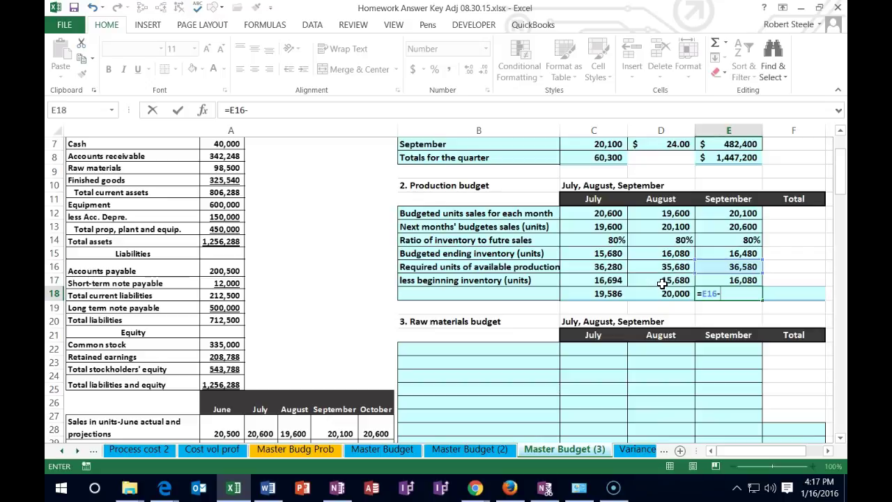
click(710, 282)
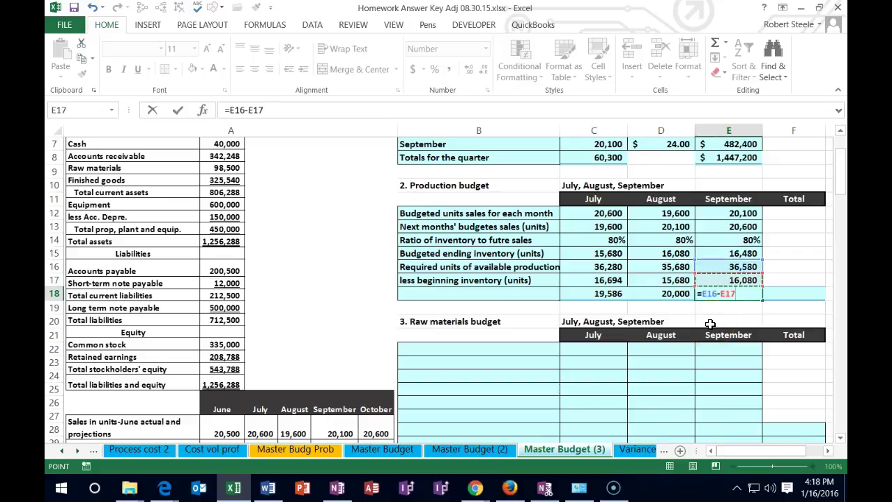
key(Return)
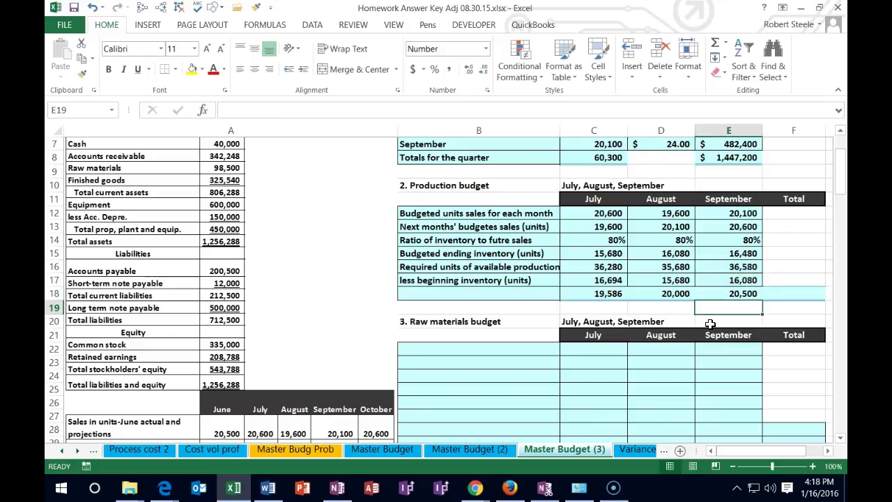
- Label the last row of the production budget in B18 as "Units to be produced"
key(Left)
key(Left)
key(Left)
key(Up)
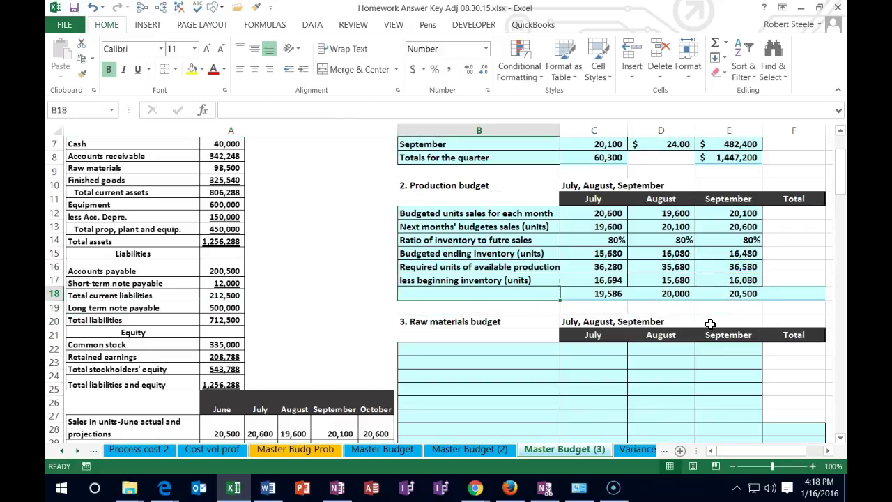
text(Units t)
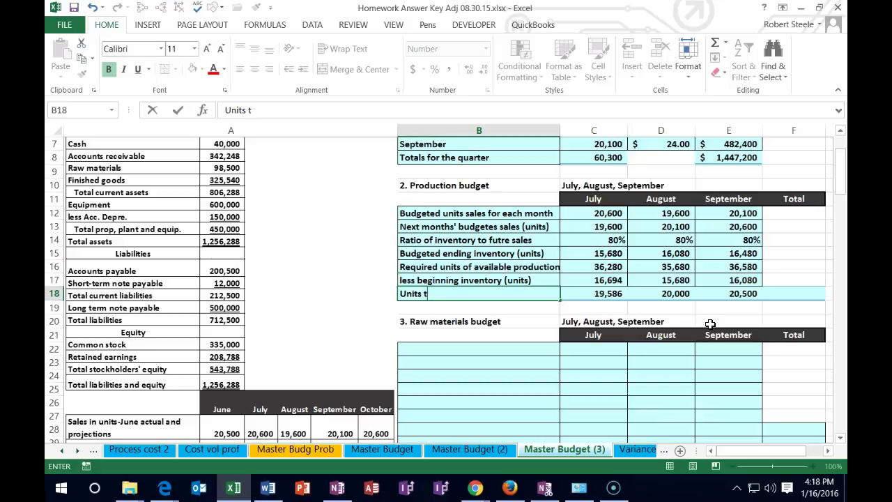
text(o be producte)
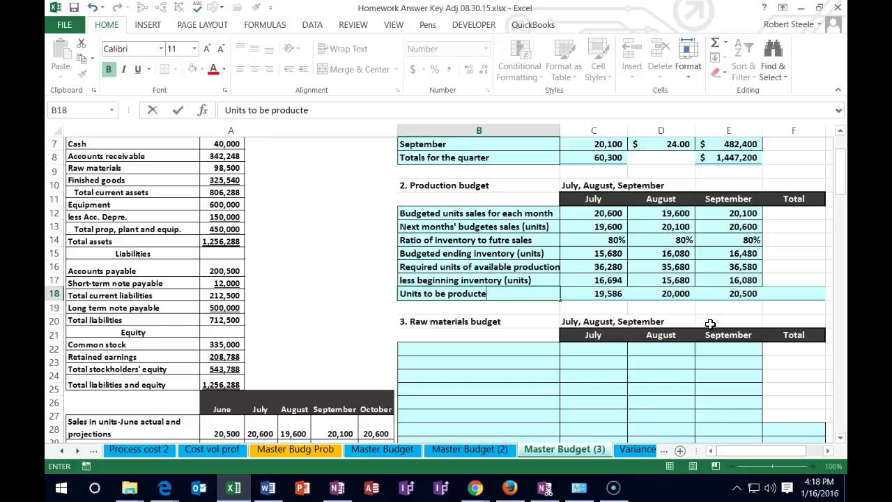
key(BackSpace)
key(BackSpace)
text(ed)
- Total the quarter's production units in F18 with a SUM of C18:E18
key(Tab)
key(Tab)
key(Tab)
key(Tab)
text(=sum()
drag(608, 295, 717, 297)
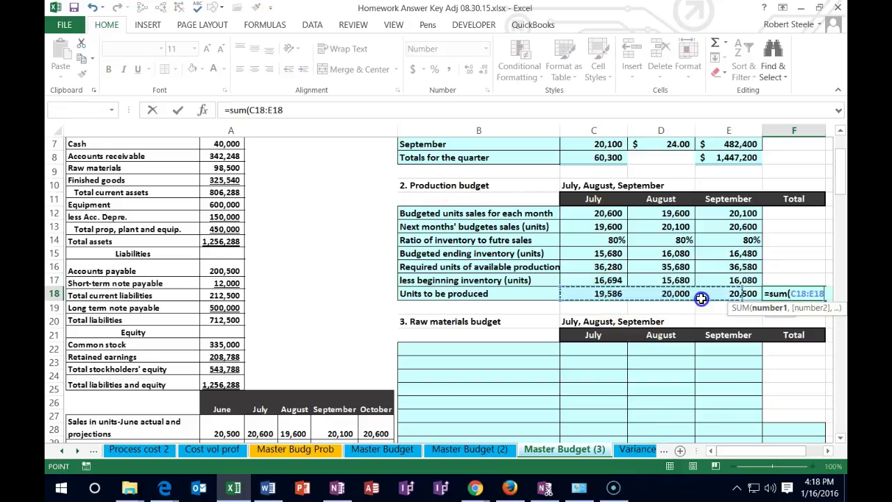
key(Return)
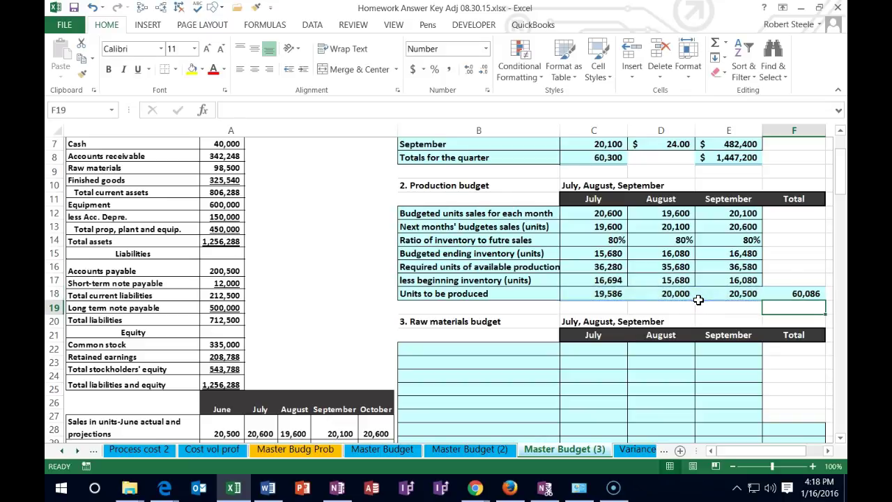
key(Up)
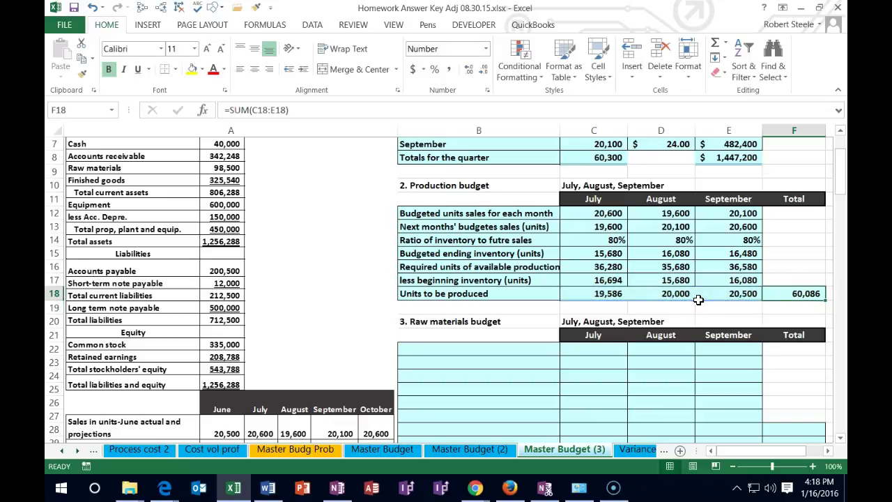
click(406, 213)
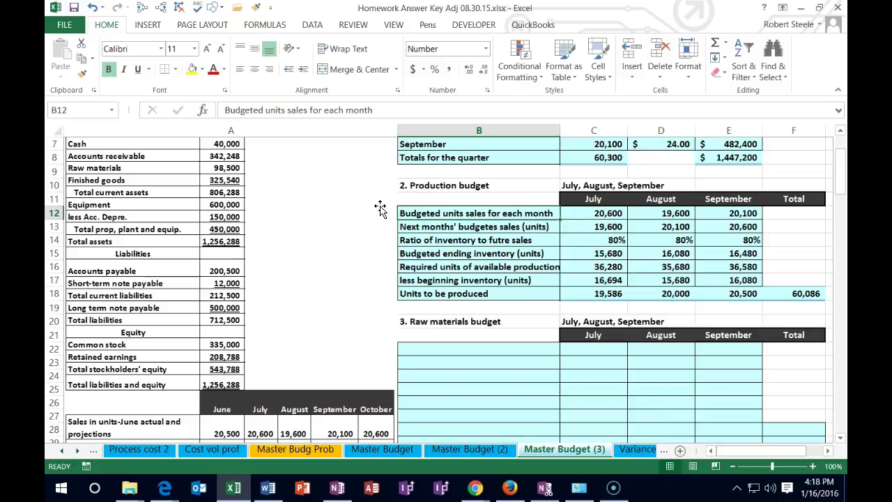
key(Down)
key(Down)
key(Down)
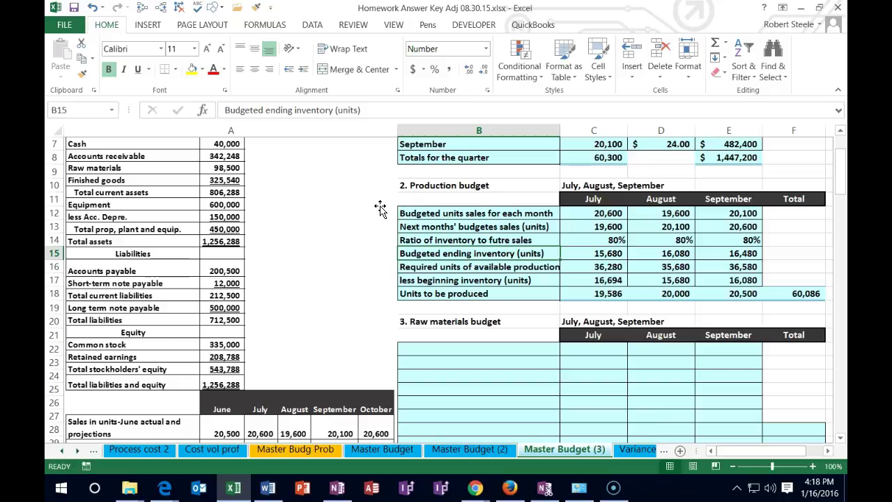
- Review the production budget rows from required units of available production through units to be produced, including July's production formula
key(Down)
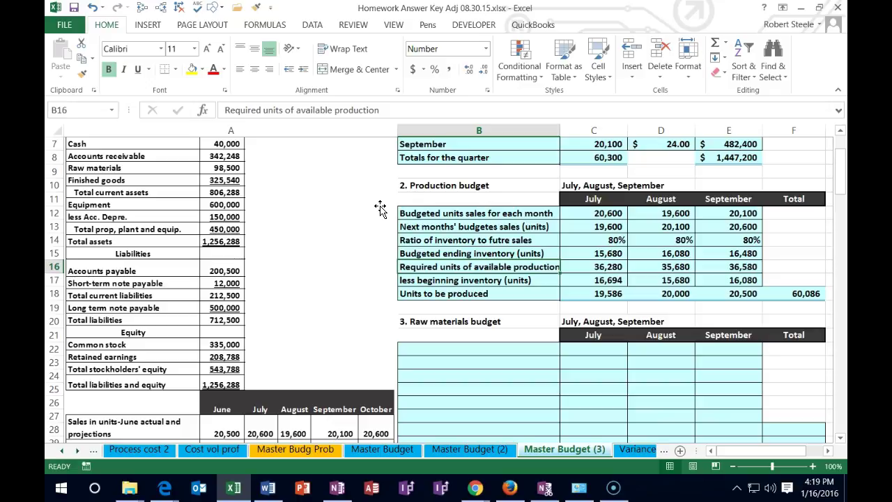
key(Down)
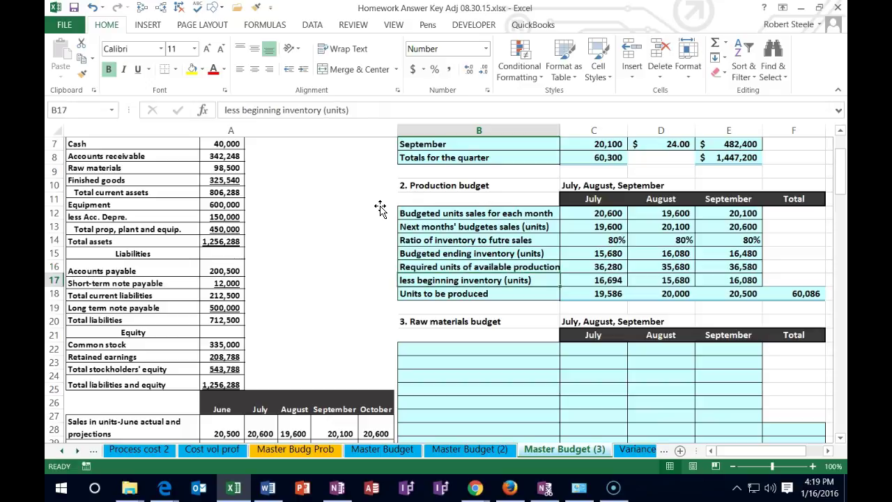
key(Down)
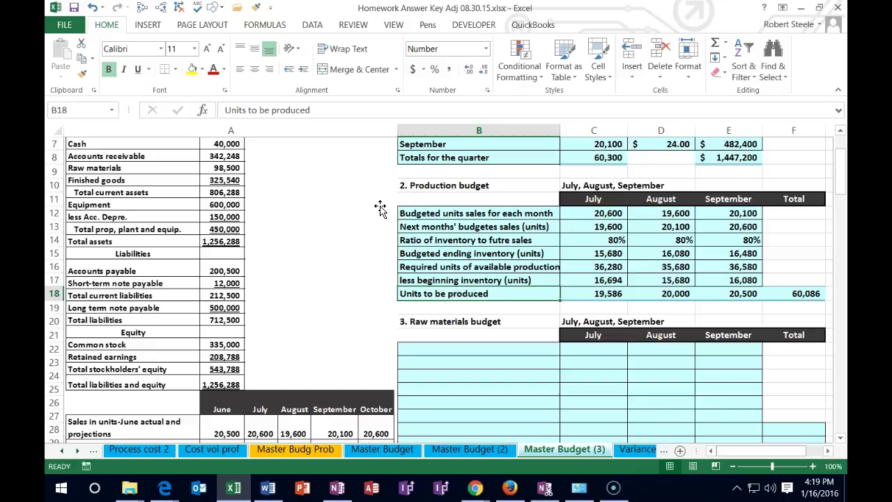
click(577, 289)
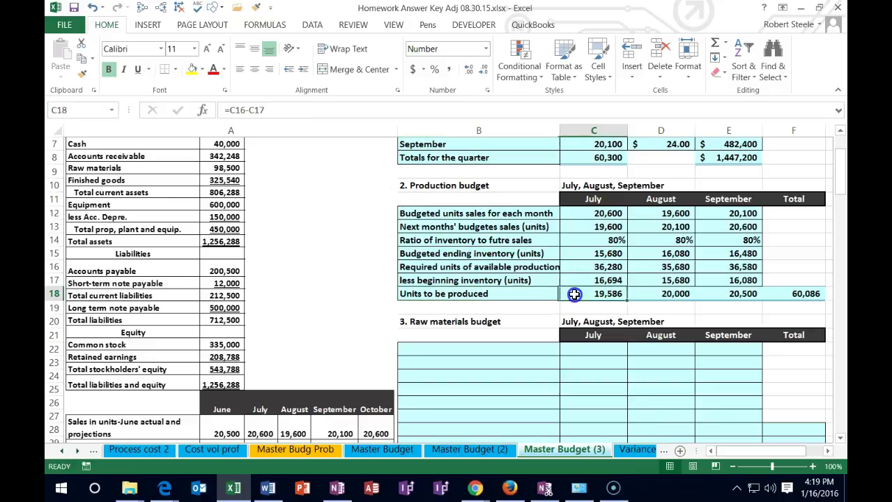
click(539, 323)
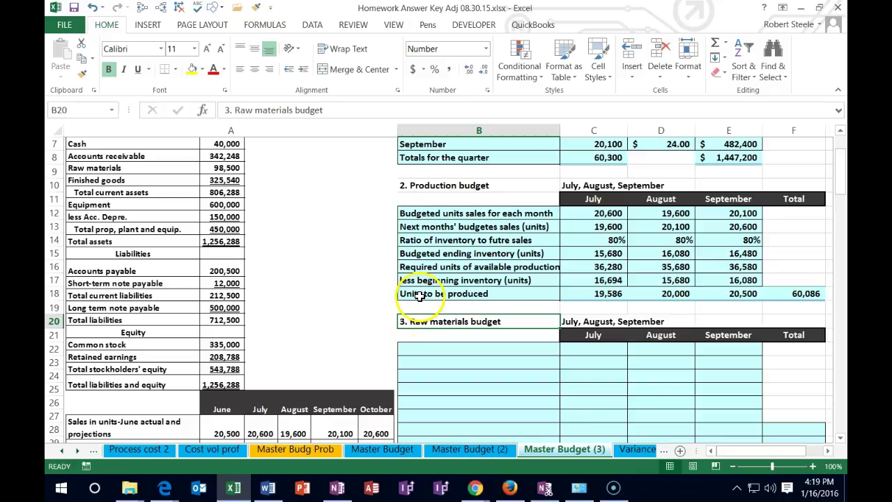
click(379, 300)
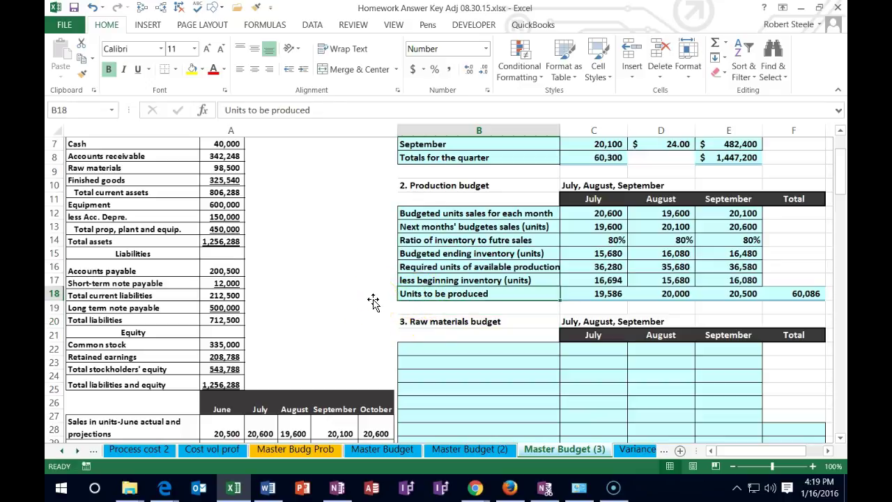